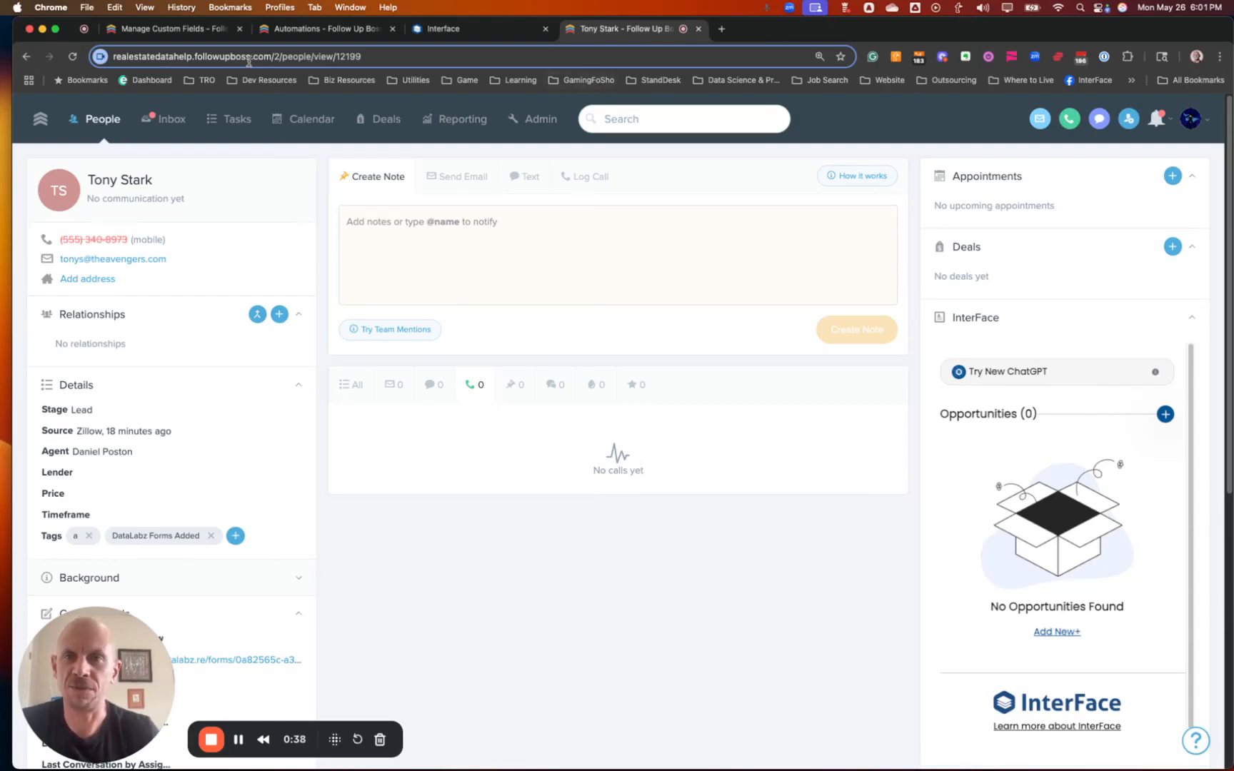
# Review the custom fields list, including Unanswered Calls in a Row, and the Reassign to Non Responsive Pond automation.
pyautogui.click(190, 32)
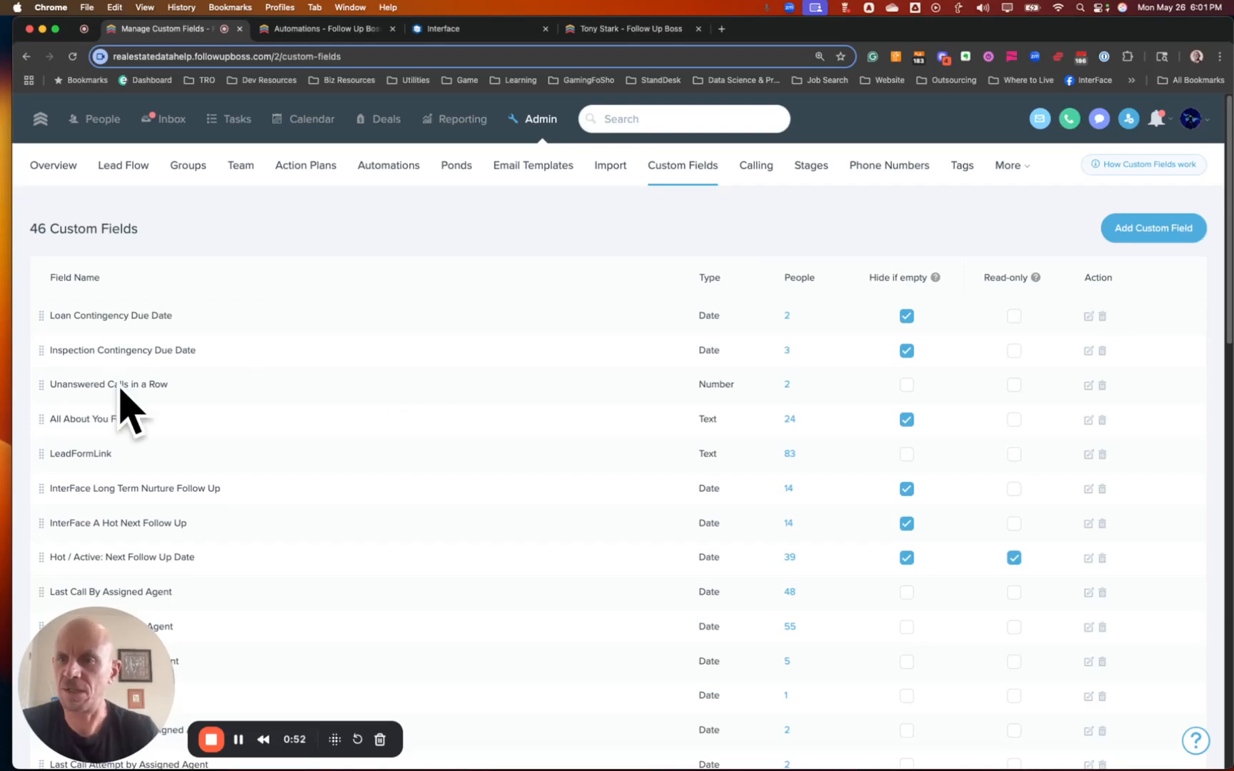
pyautogui.click(314, 31)
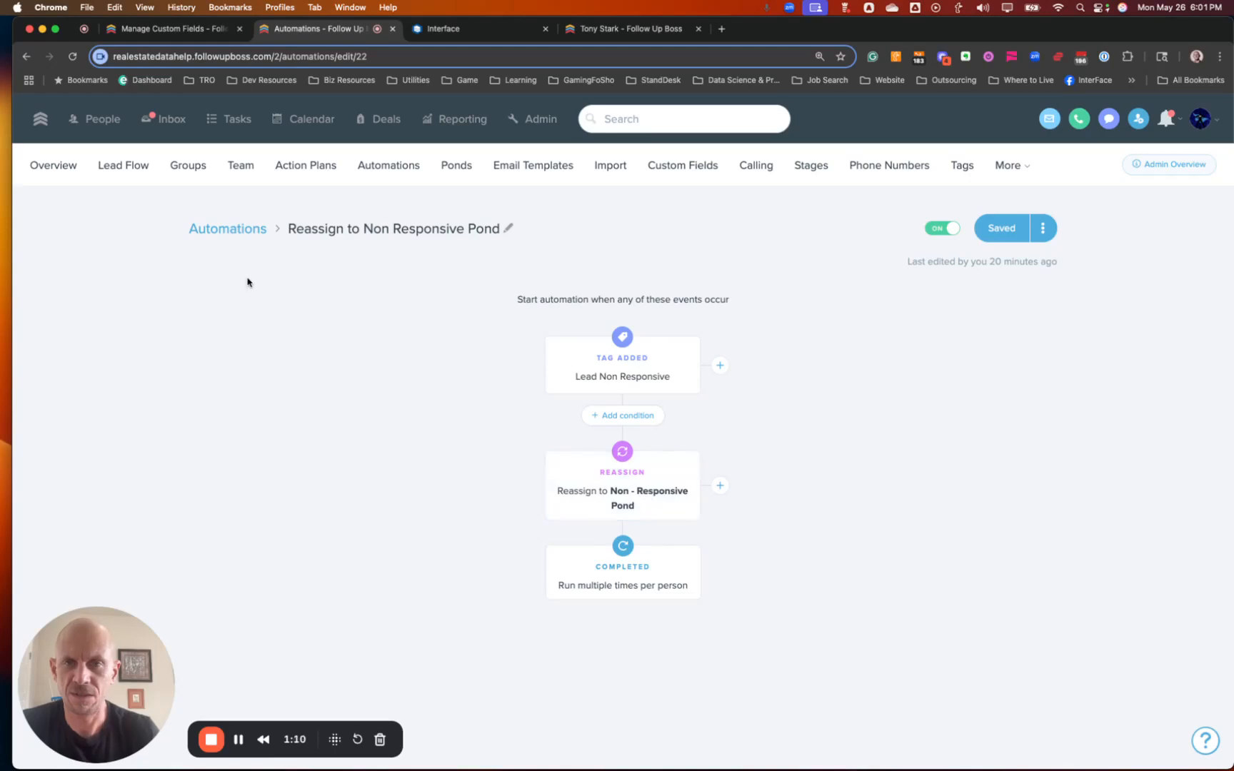
# Switch to InterFace, open the Unanswered Call Increment workflow and test its CallsCreated trigger.
pyautogui.click(447, 32)
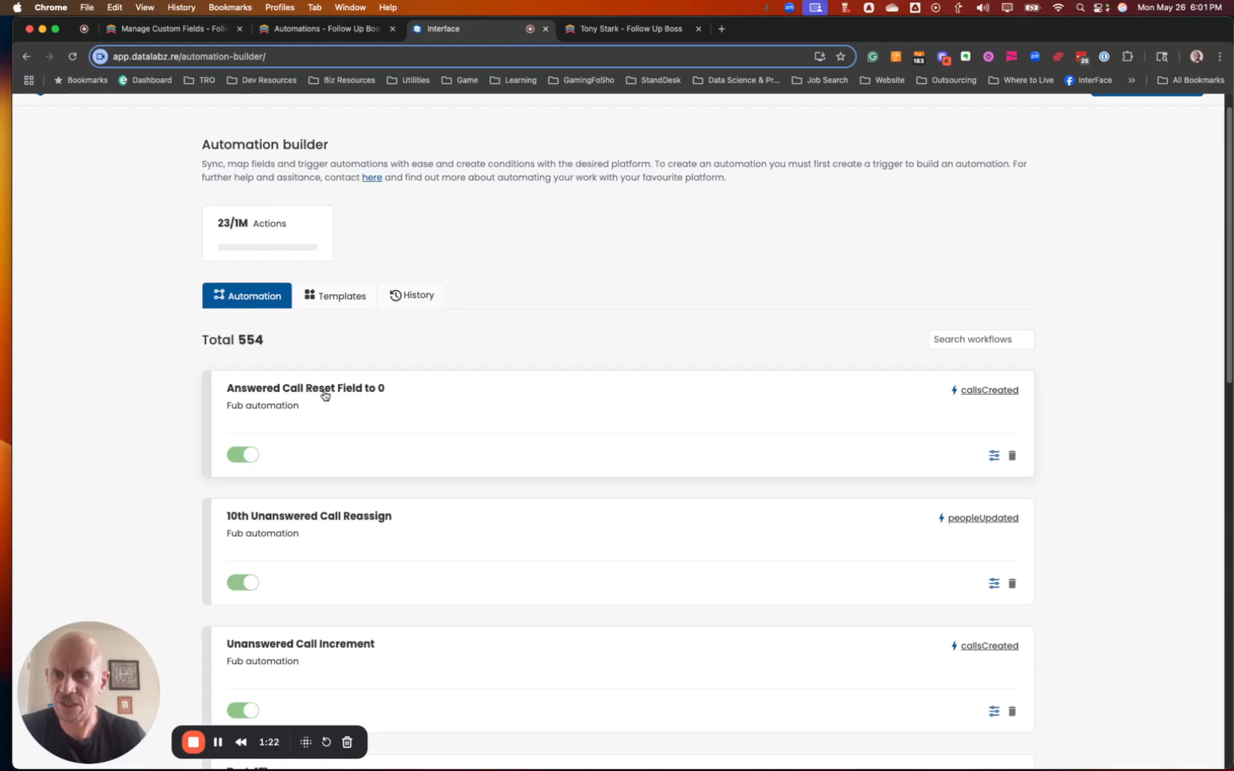
pyautogui.click(301, 649)
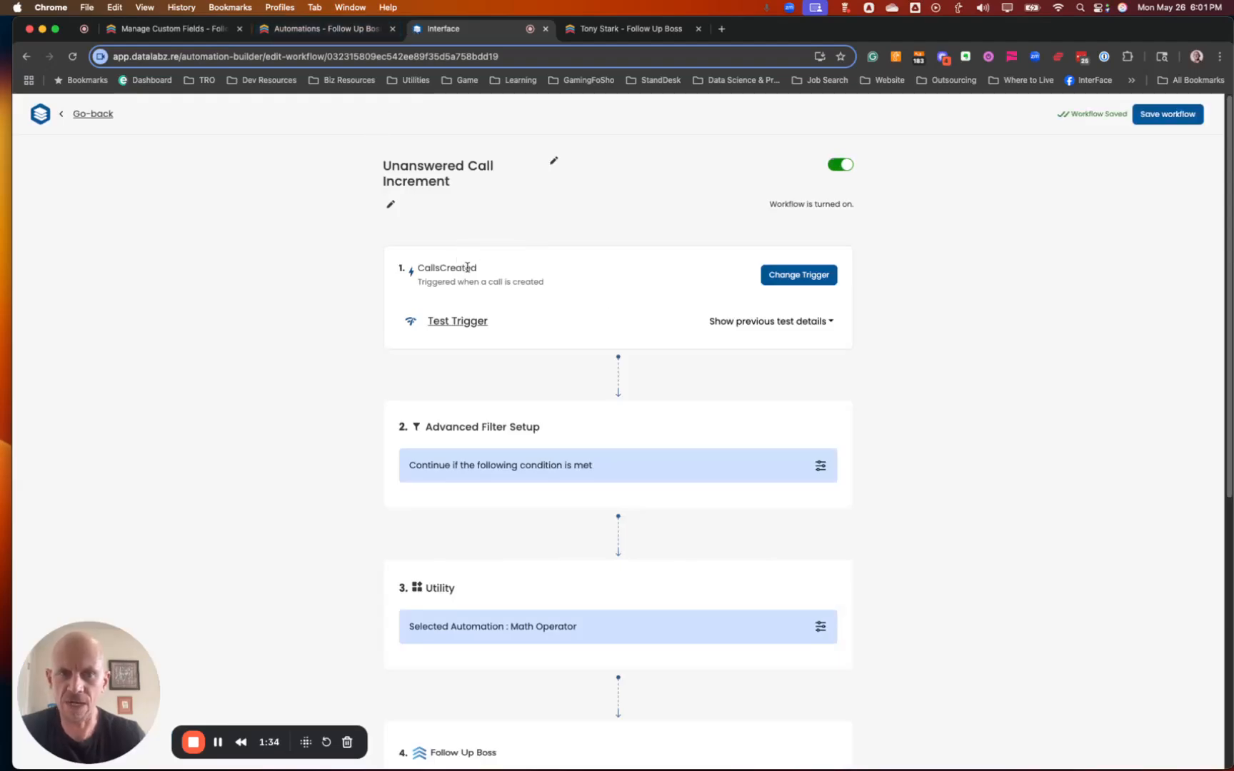
pyautogui.click(457, 323)
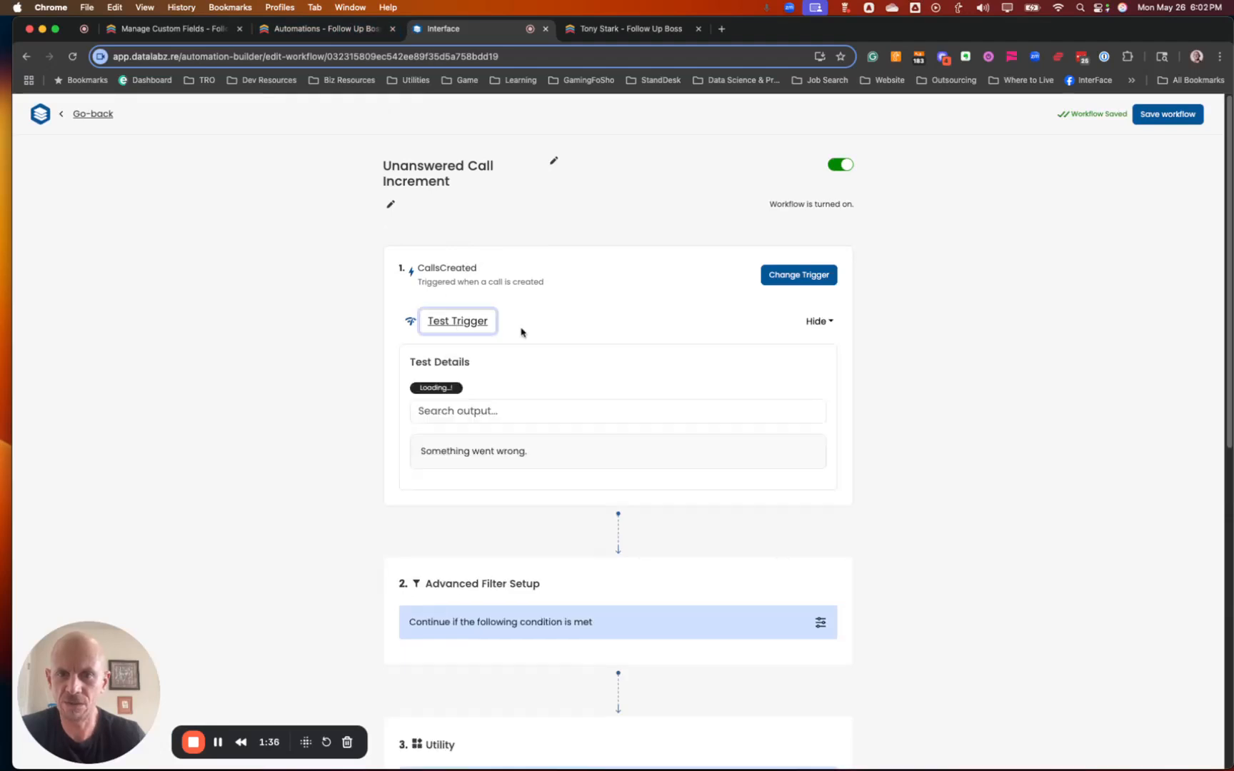
pyautogui.scroll(-2, 902, 444)
pyautogui.scroll(3, 899, 440)
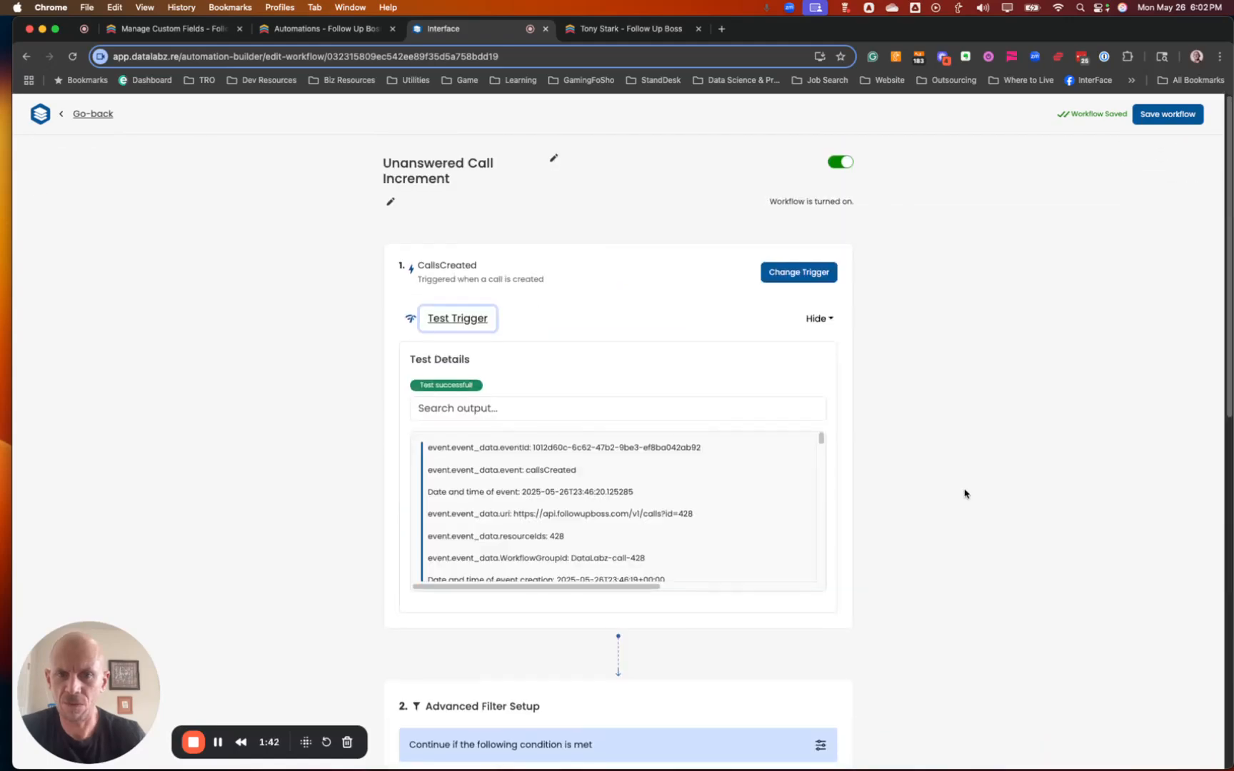
# Expand the Advanced Filter step of the Unanswered Call Increment workflow and examine its call duration condition.
pyautogui.scroll(-5, 928, 478)
pyautogui.scroll(2, 922, 476)
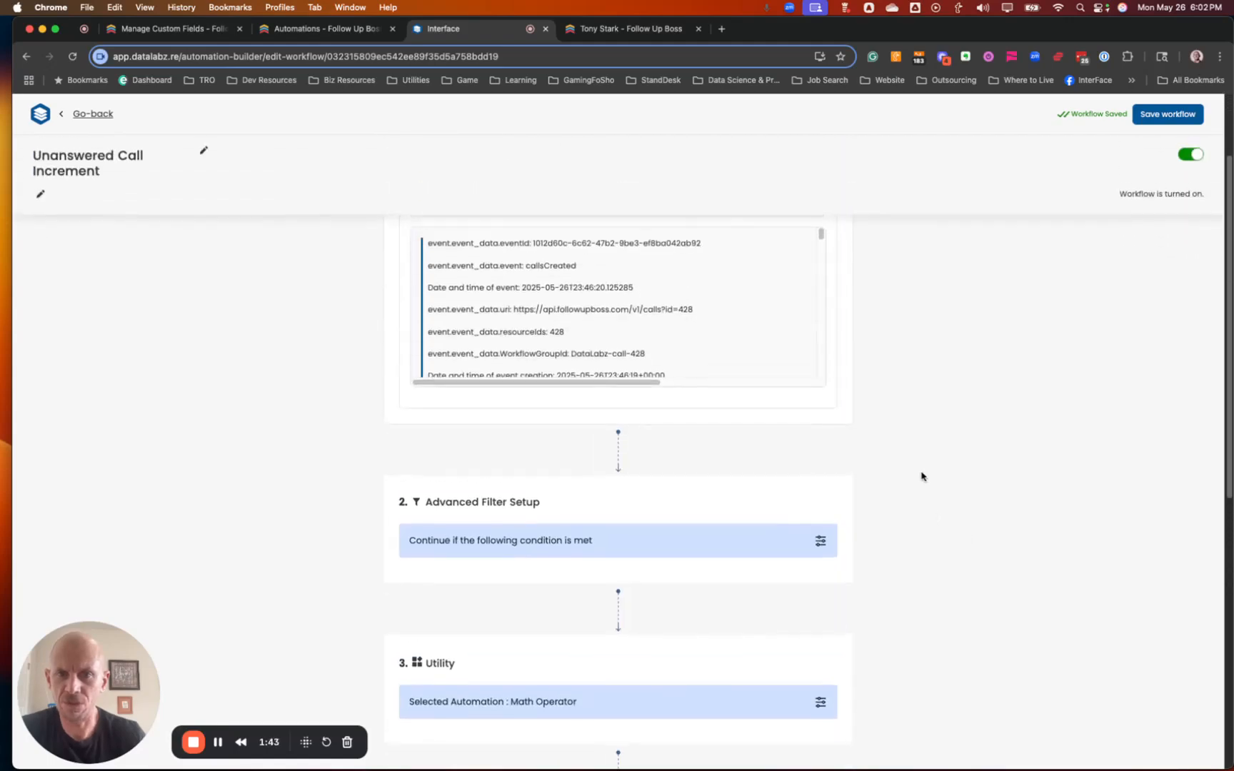
pyautogui.click(569, 550)
pyautogui.scroll(2, 586, 431)
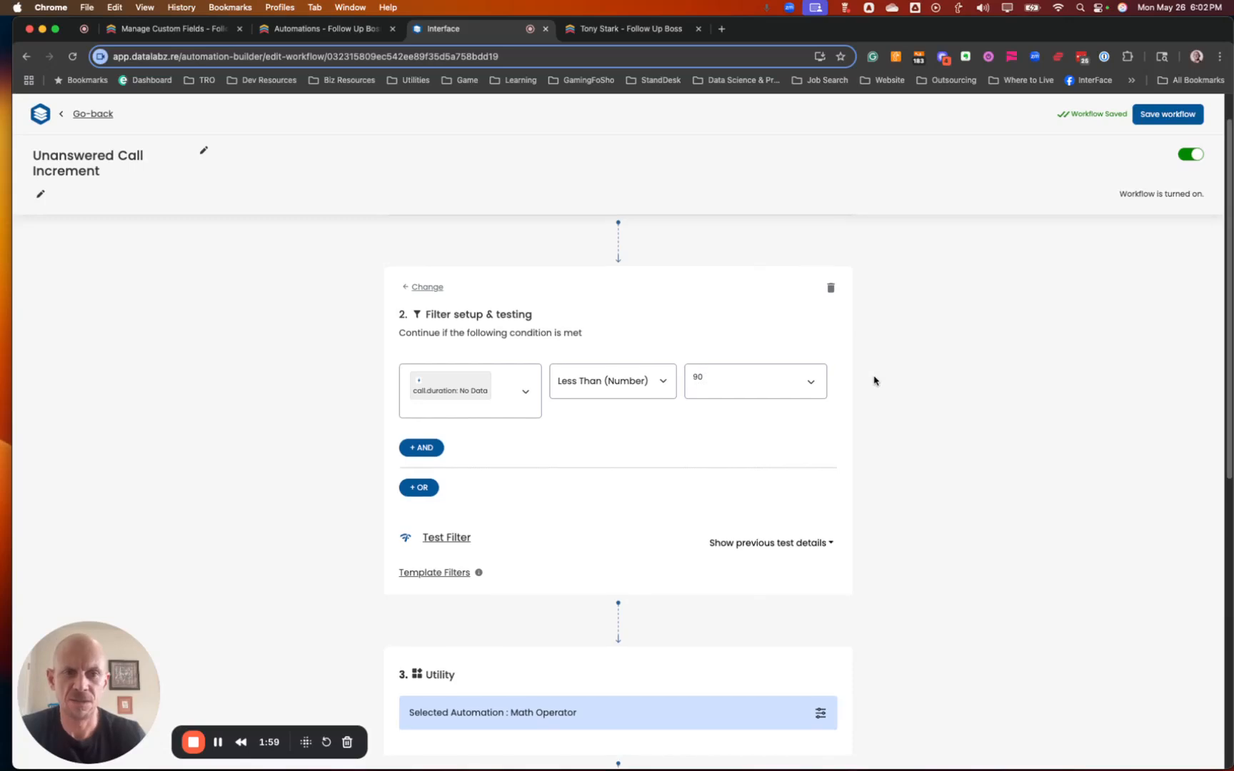
pyautogui.scroll(-3, 874, 381)
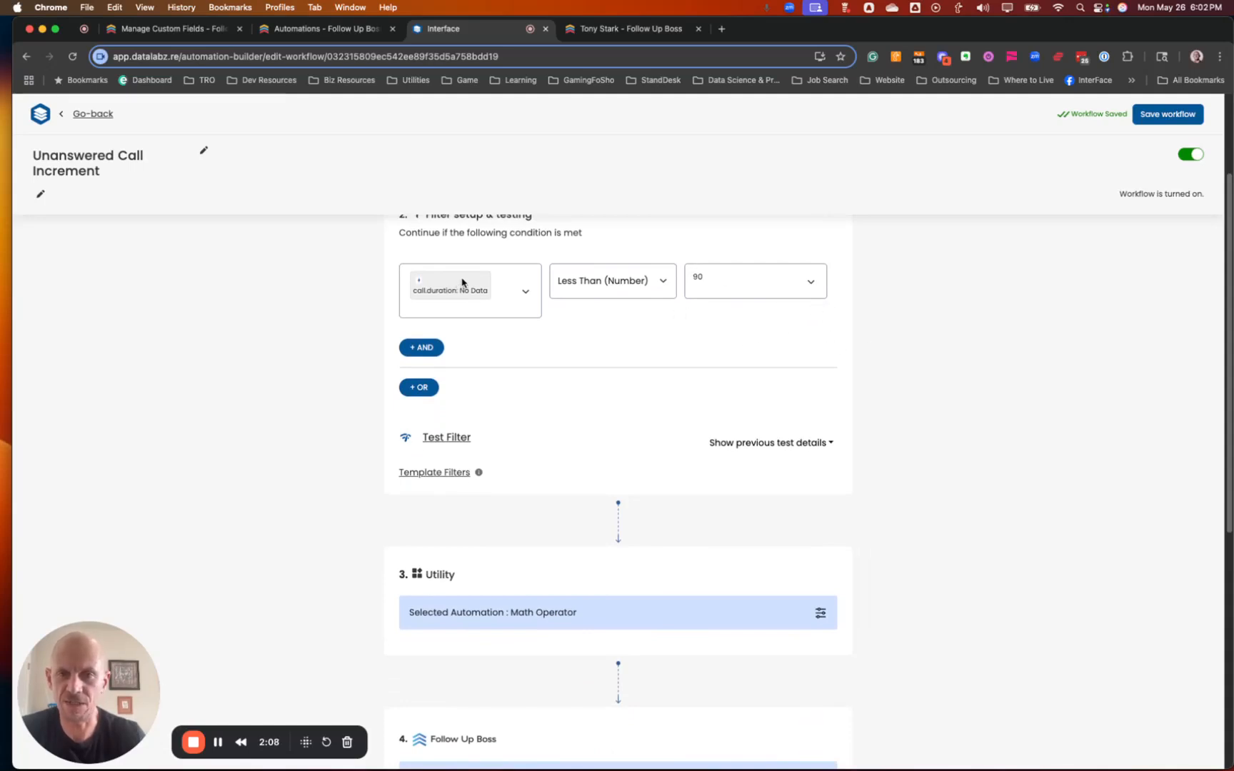
# Expand the Math Operator utility step and examine its number, operator and value settings.
pyautogui.scroll(-1, 940, 300)
pyautogui.scroll(-4, 897, 322)
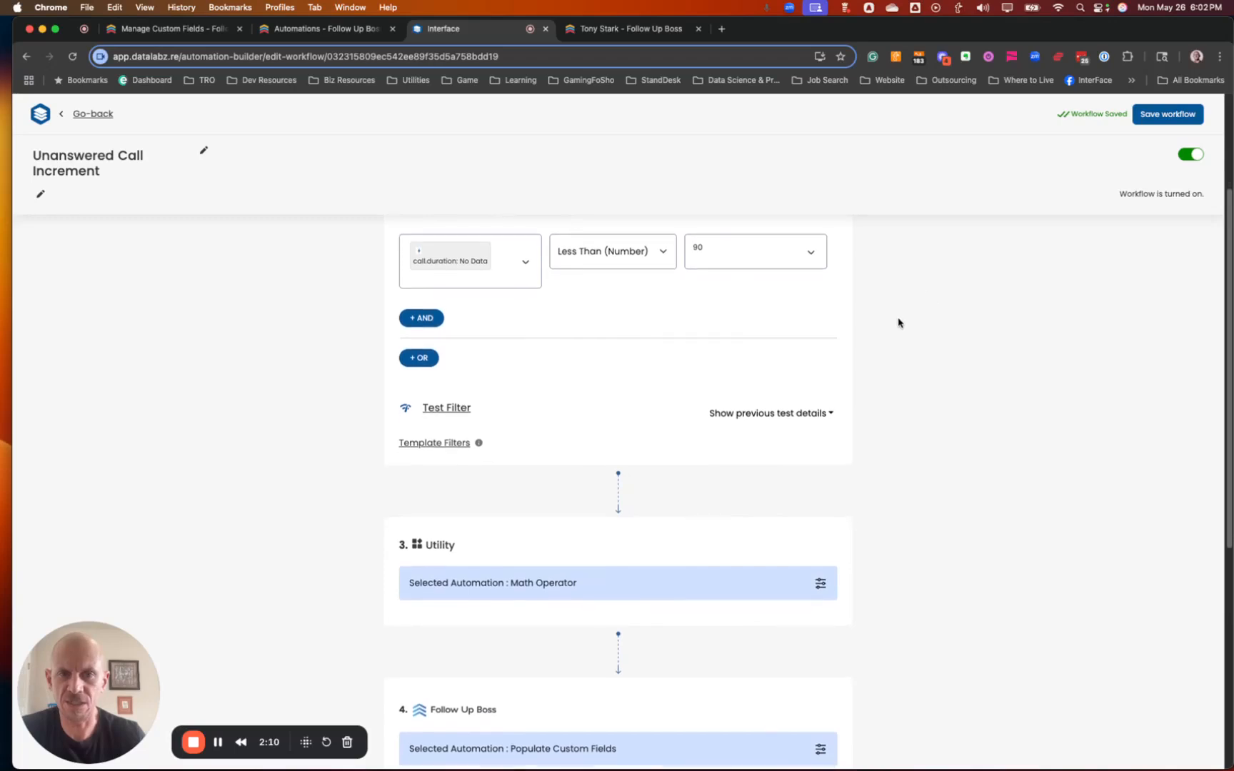
pyautogui.click(523, 464)
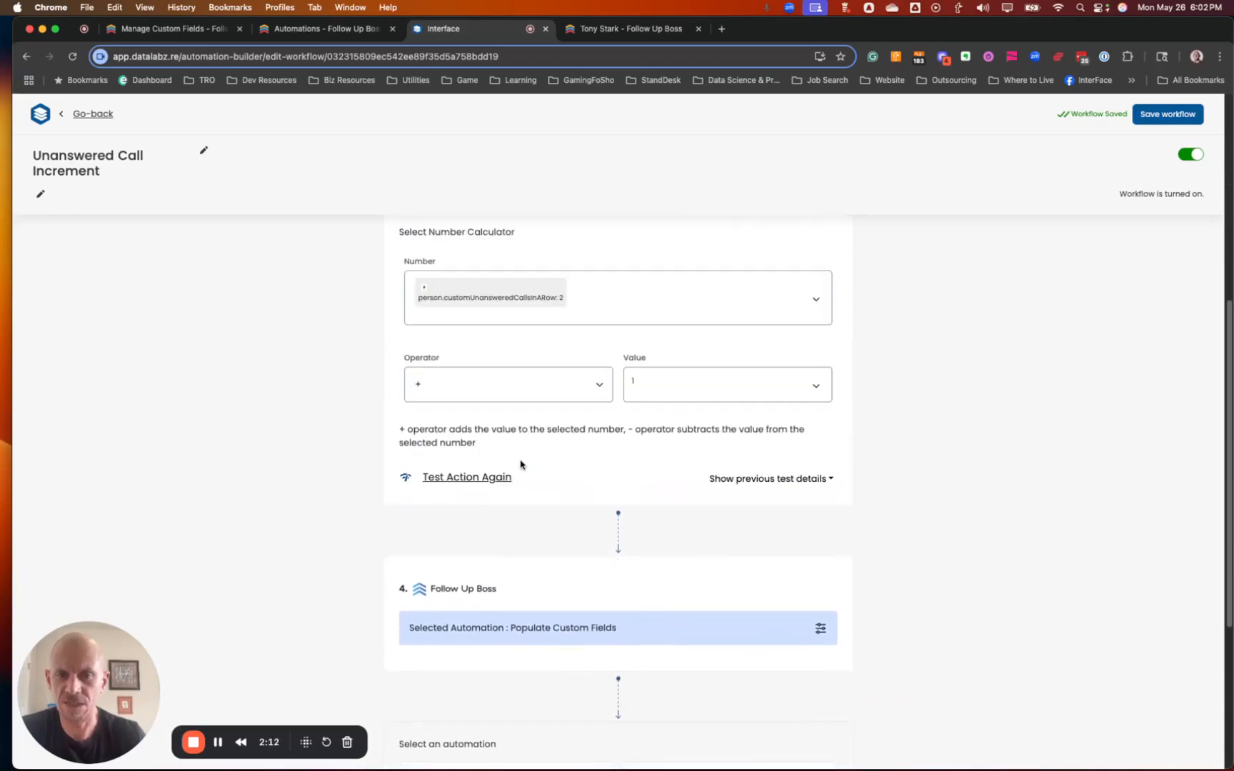
pyautogui.scroll(2, 530, 445)
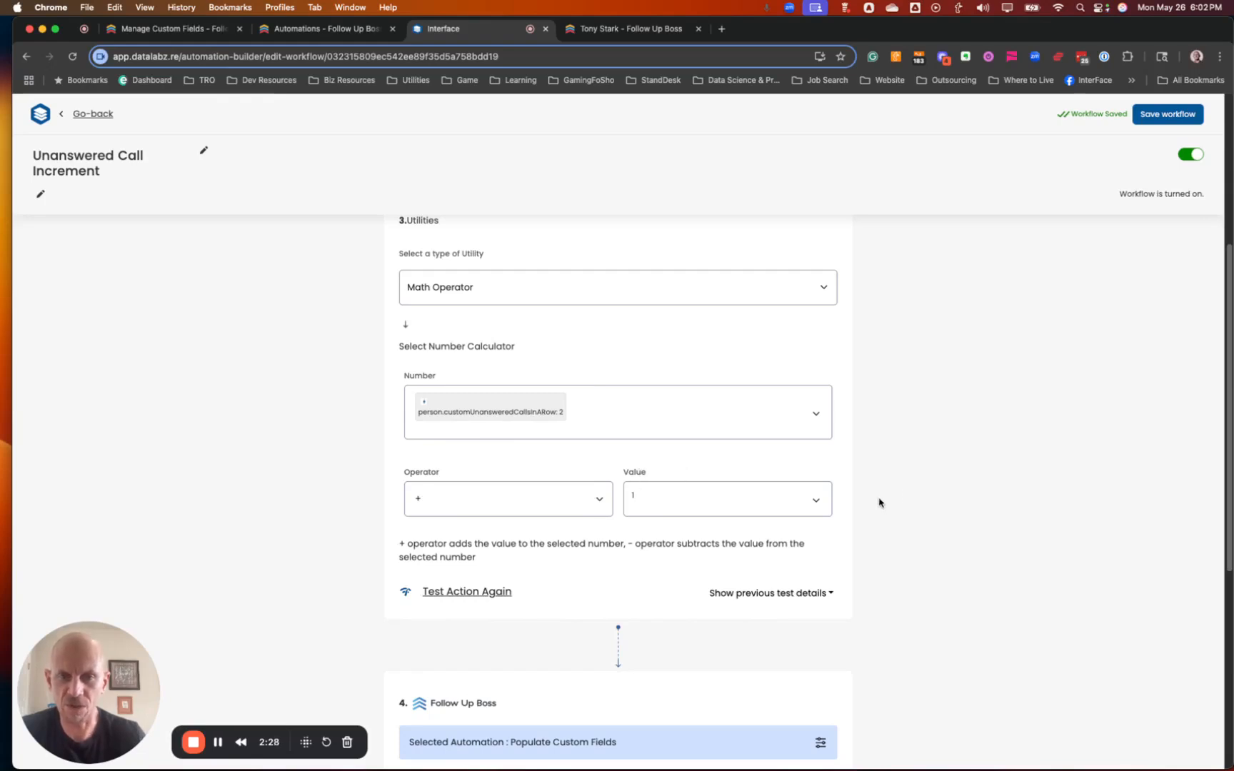
pyautogui.scroll(-2, 867, 500)
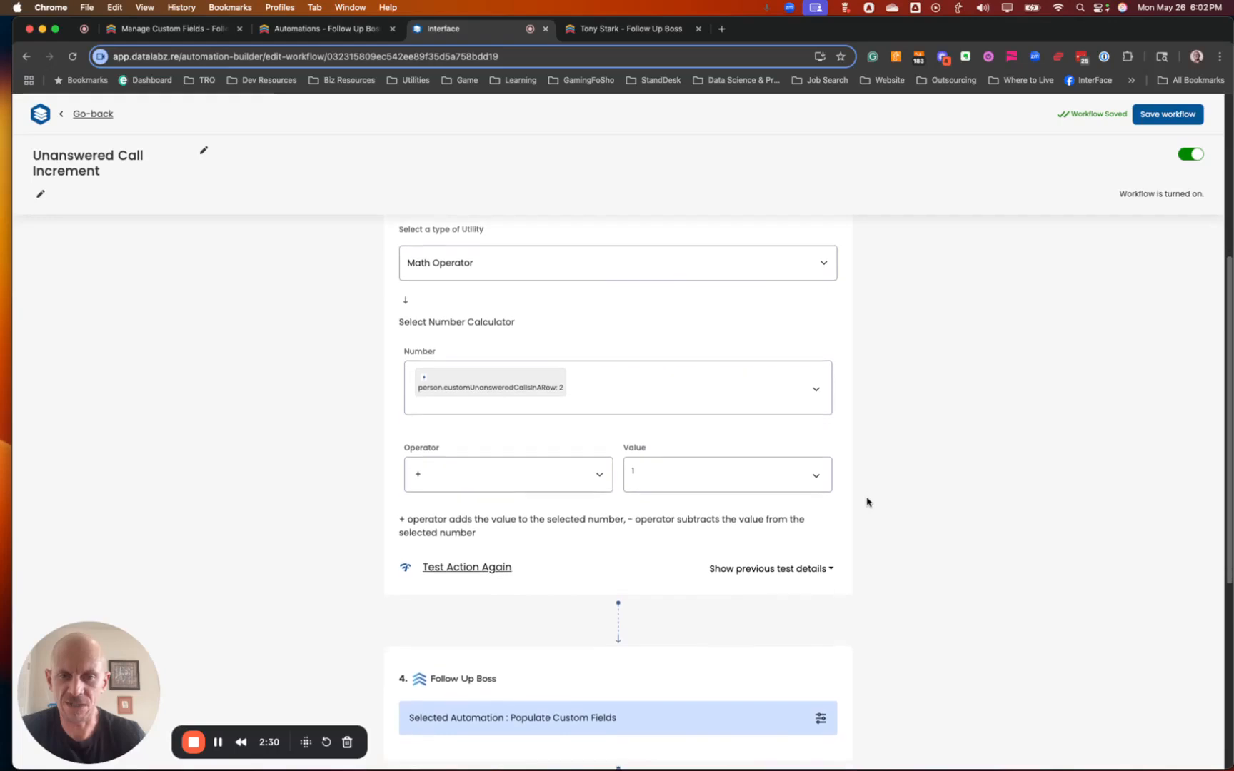
# Expand the Populate Custom Fields step and examine how the Math Operator result feeds the Unanswered Calls in a Row field.
pyautogui.scroll(-5, 903, 461)
pyautogui.scroll(2, 896, 463)
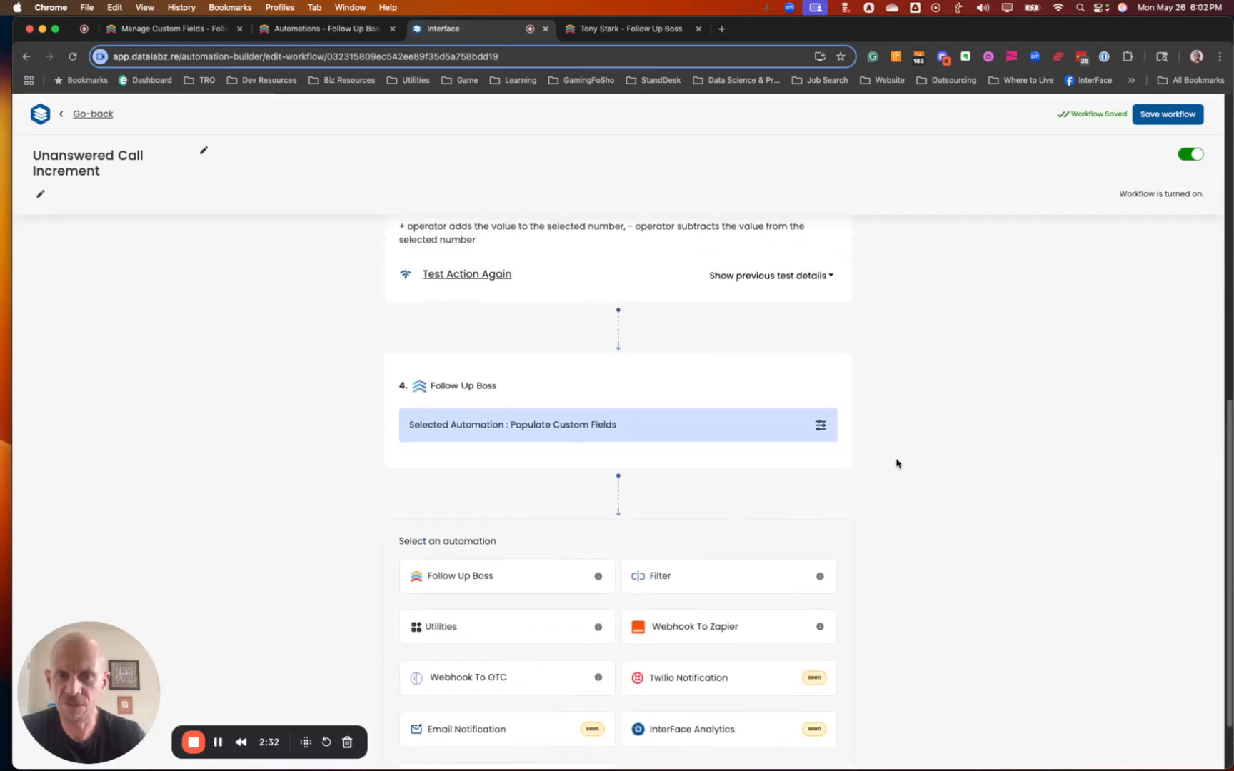
pyautogui.click(571, 493)
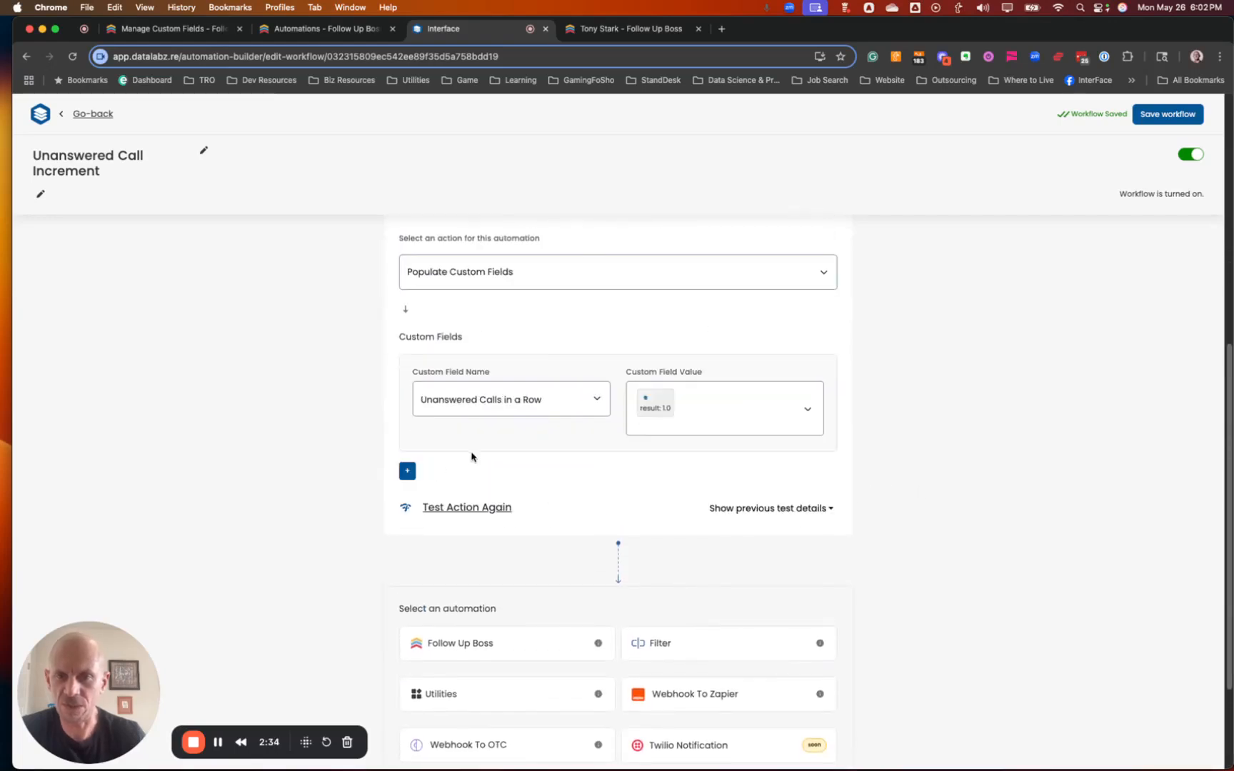
pyautogui.scroll(1, 490, 360)
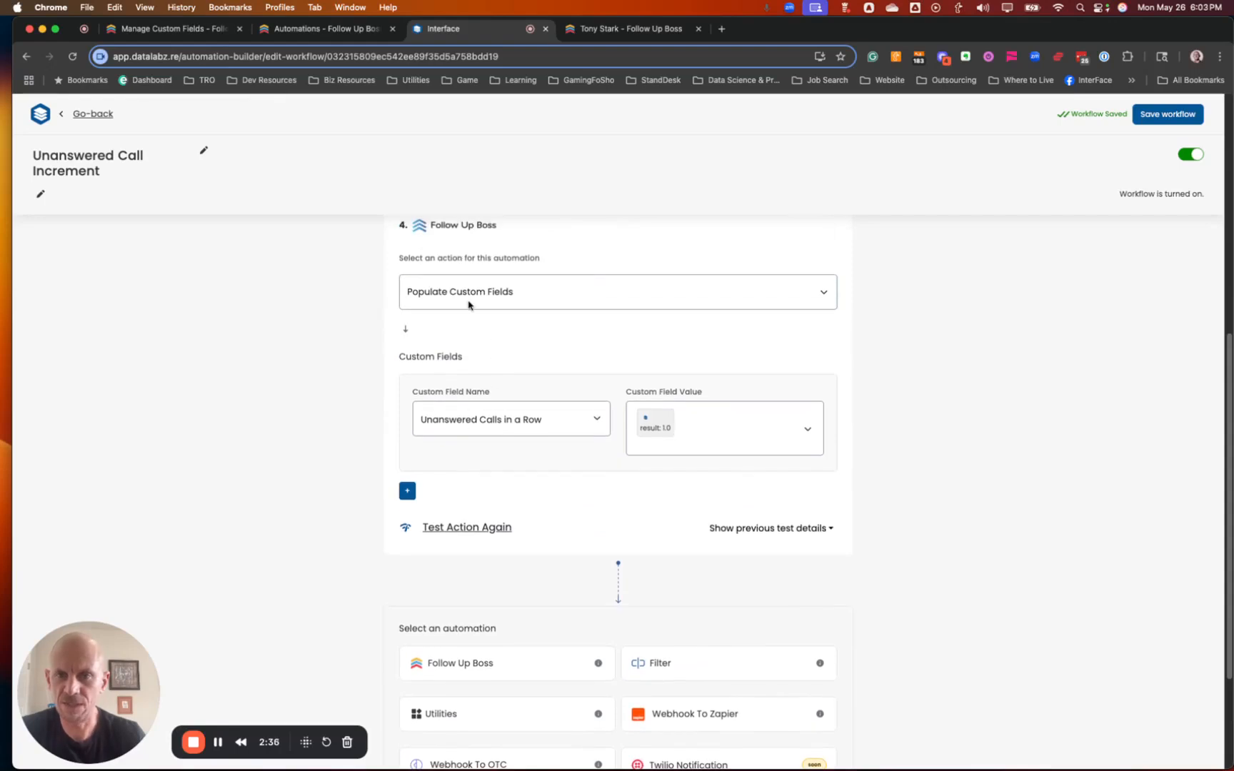
pyautogui.scroll(1, 450, 293)
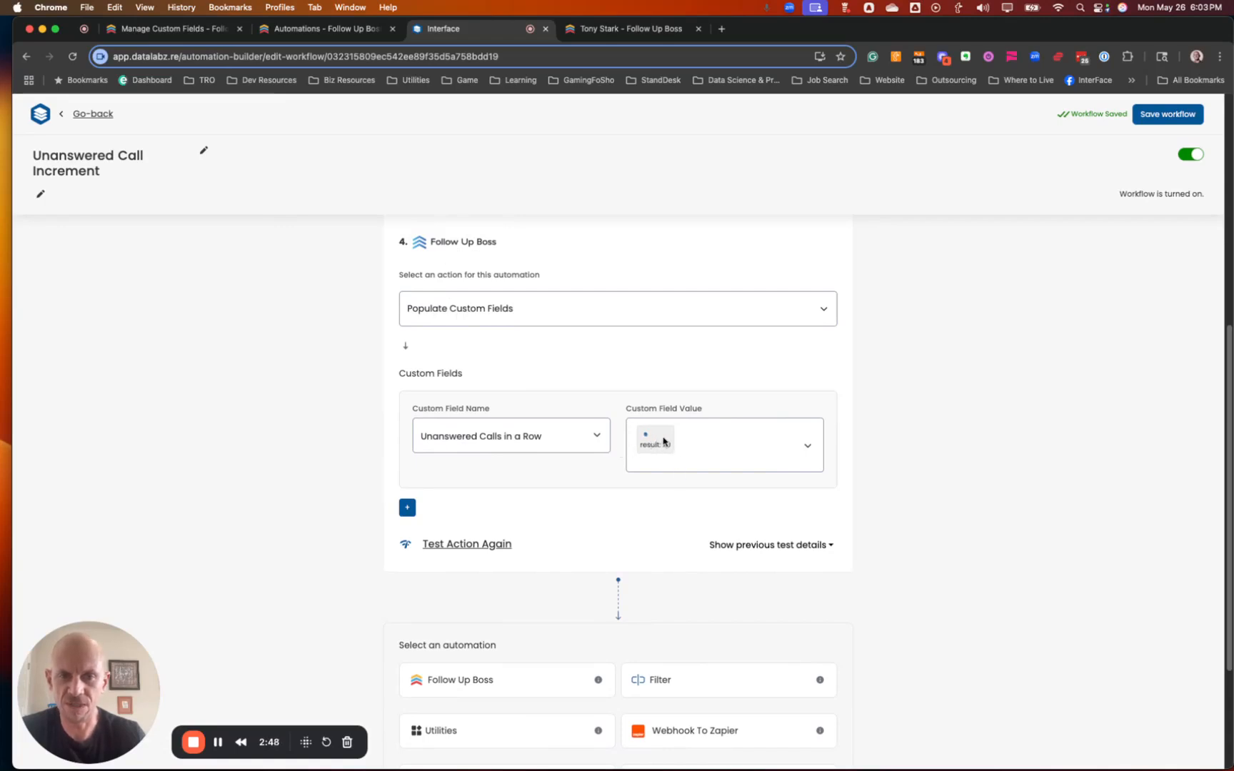
pyautogui.scroll(1, 668, 440)
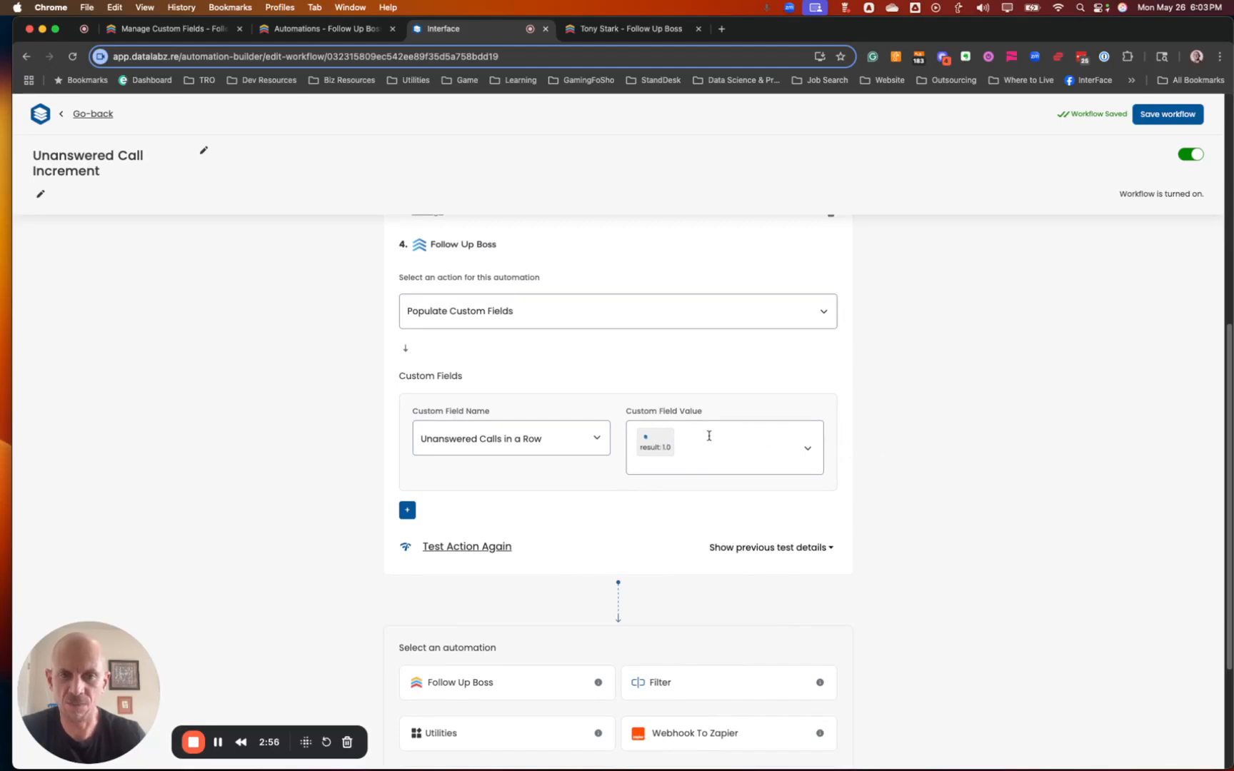
pyautogui.scroll(5, 790, 367)
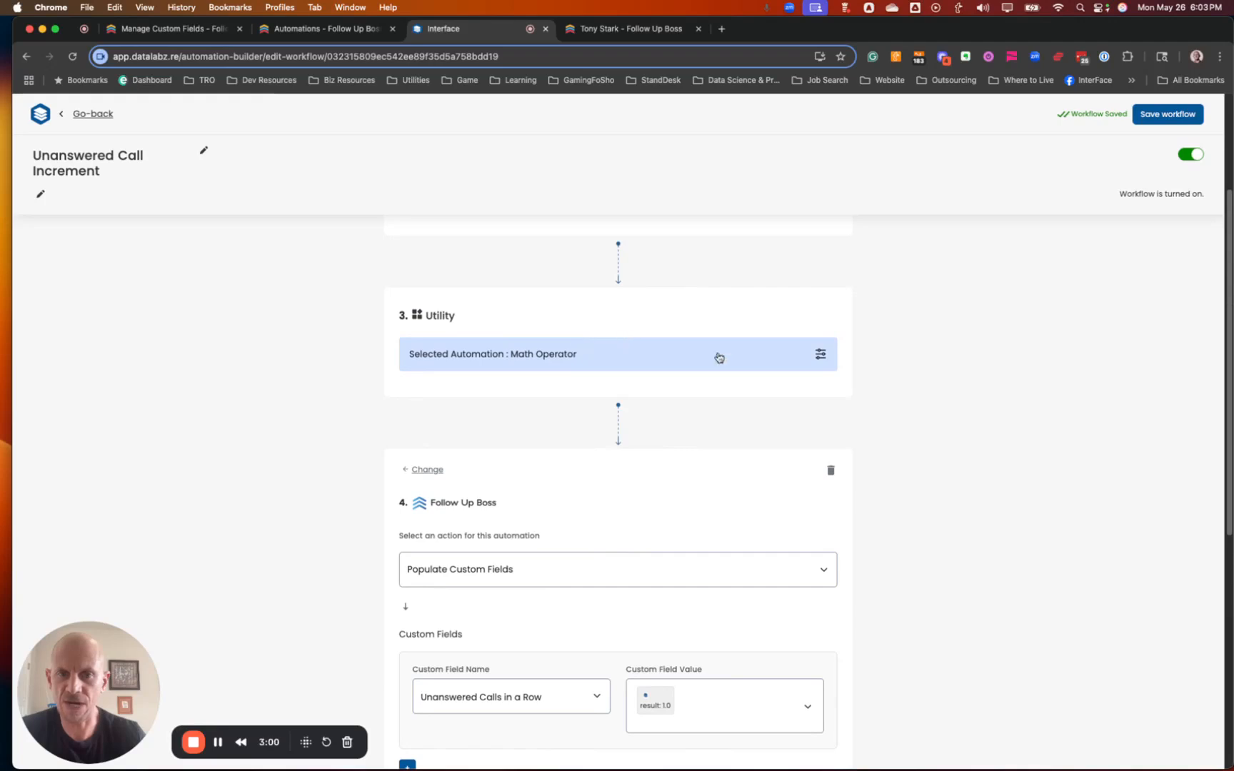
pyautogui.scroll(-2, 885, 421)
pyautogui.scroll(-5, 866, 595)
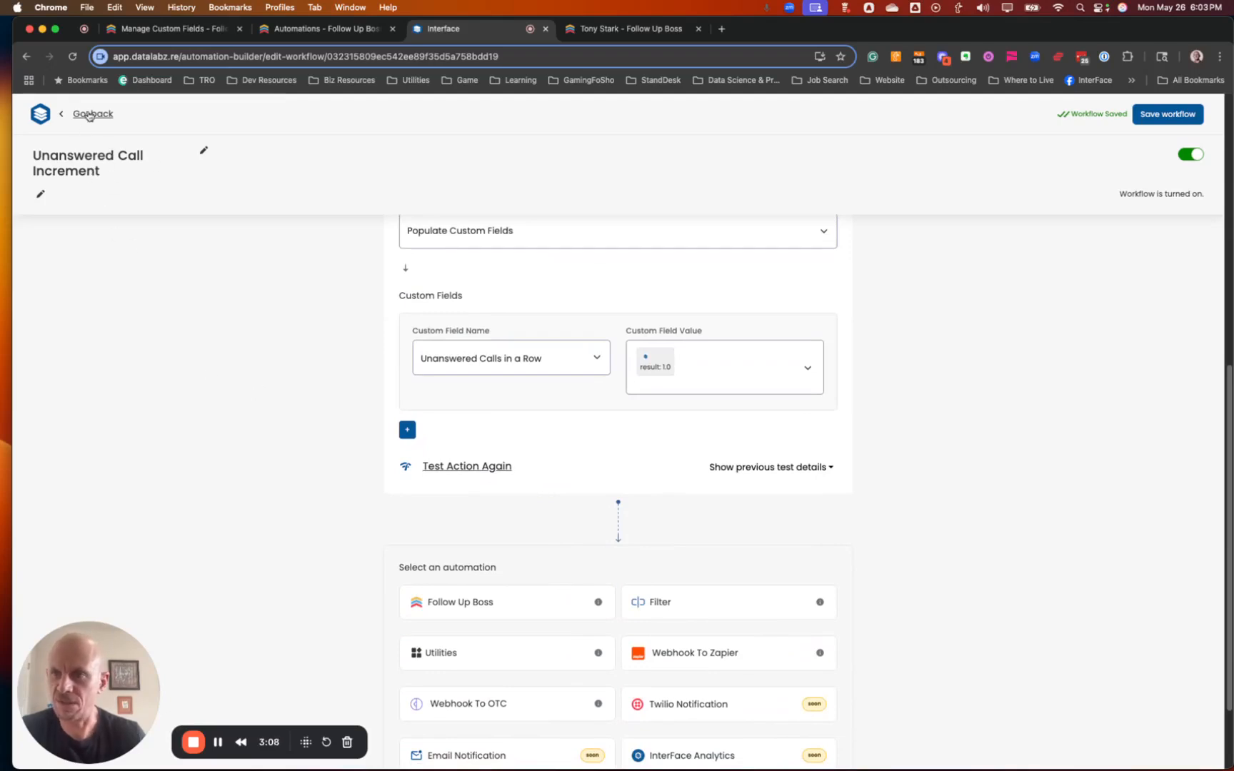
# Return to the workflow list, open the Answered Call Reset Field to 0 workflow and test its CallsCreated trigger.
pyautogui.click(91, 114)
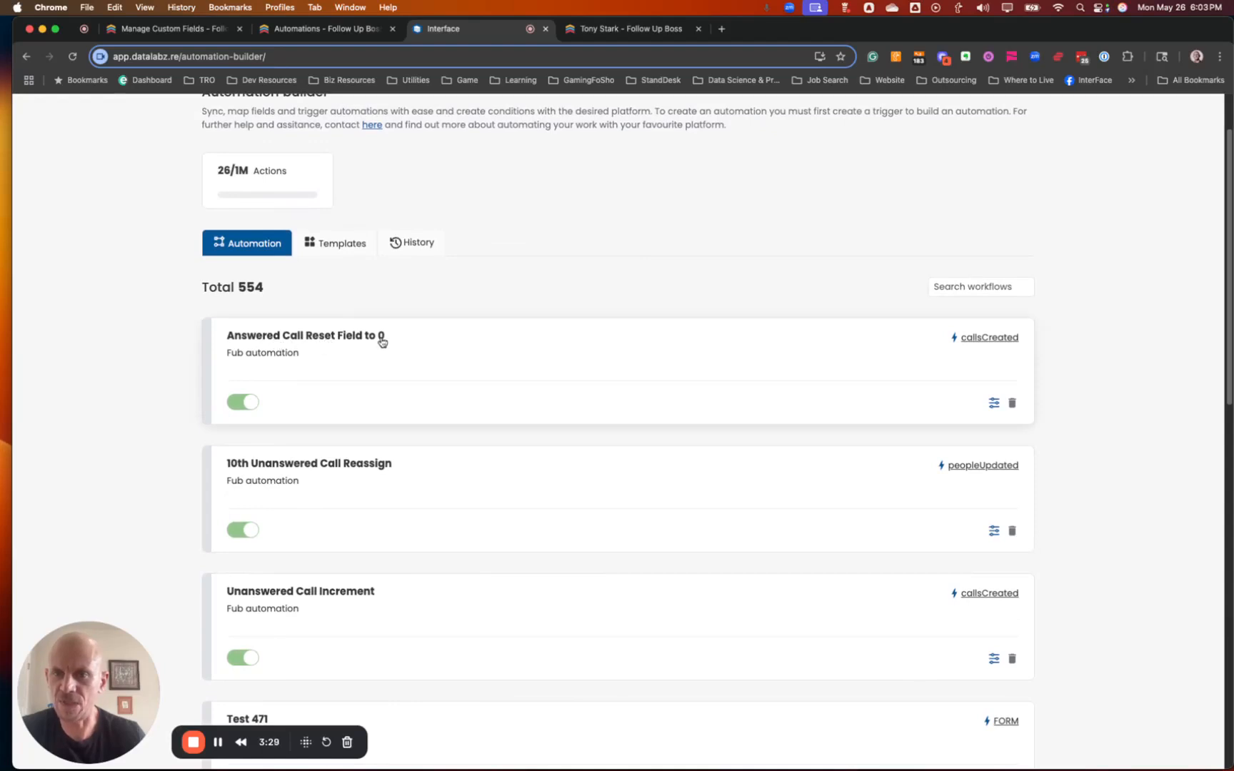
pyautogui.click(350, 340)
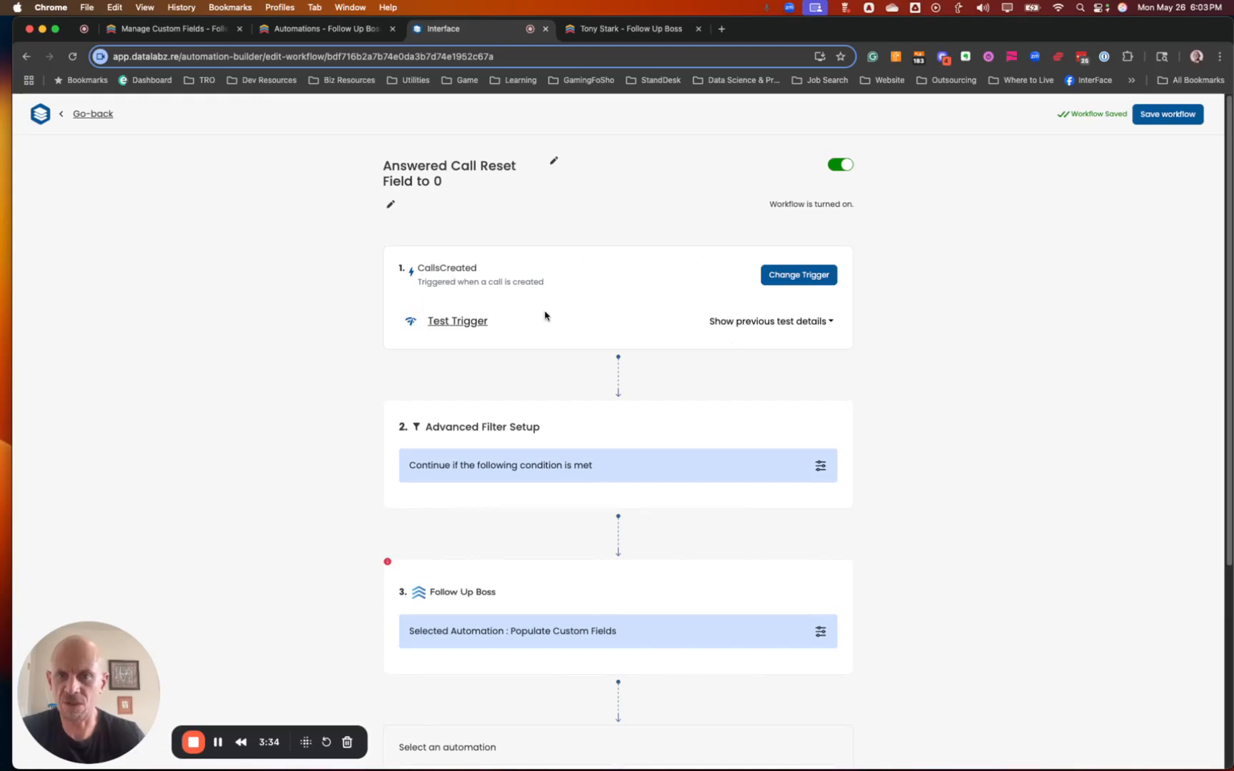
pyautogui.click(449, 322)
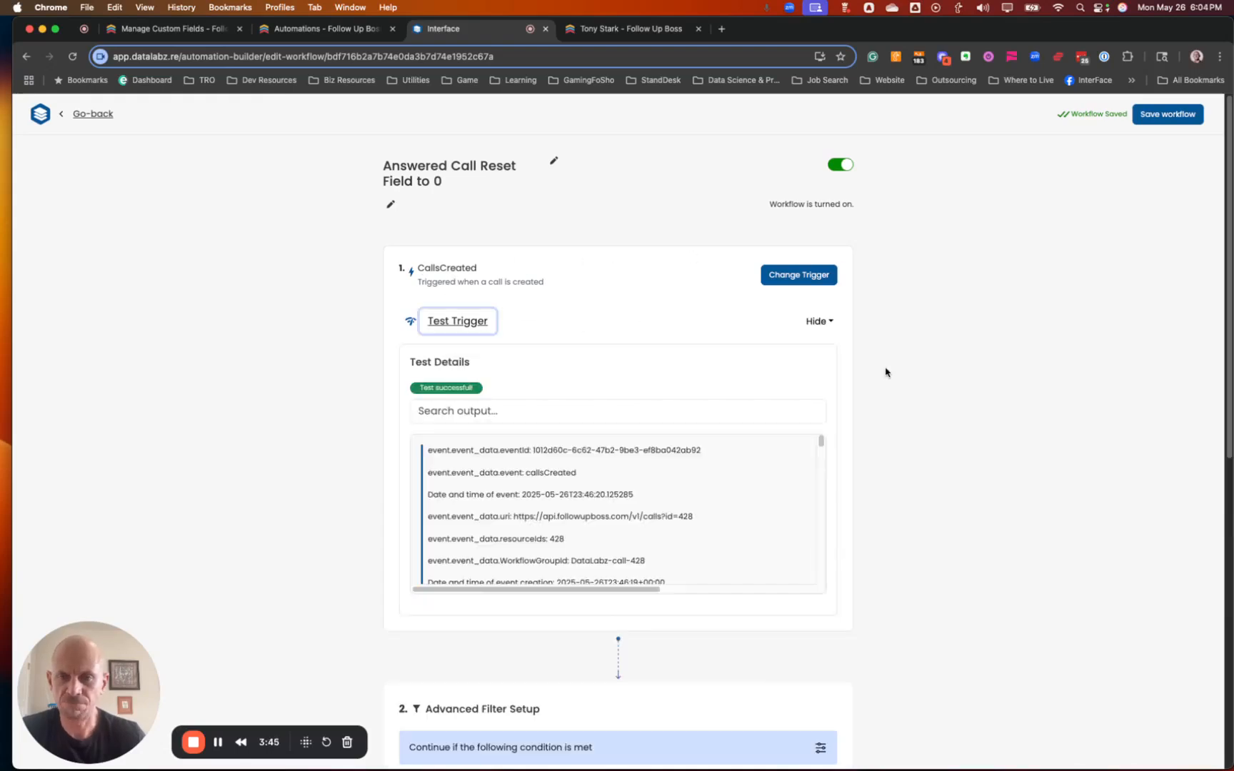
# Expand the Advanced Filter step of the Answered Call Reset Field to 0 workflow and examine its call duration condition.
pyautogui.scroll(-5, 884, 370)
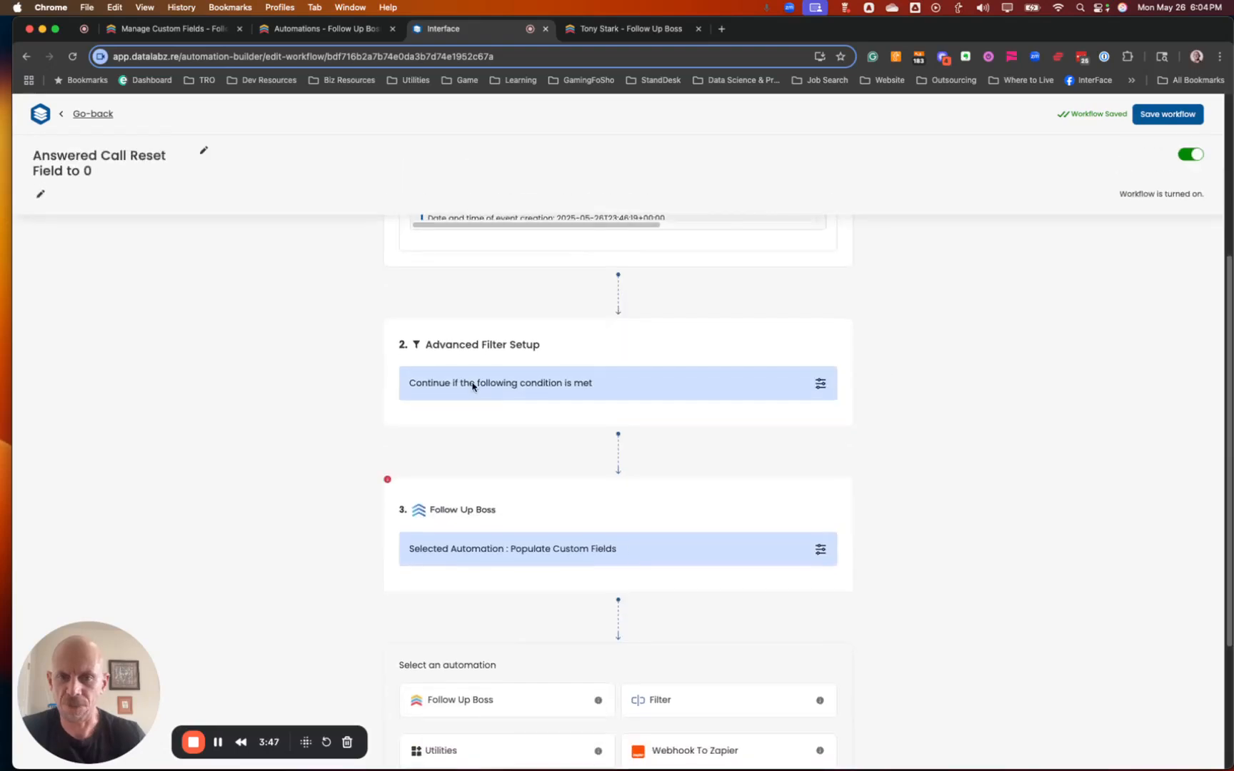
pyautogui.click(521, 389)
pyautogui.scroll(3, 542, 376)
pyautogui.scroll(3, 542, 377)
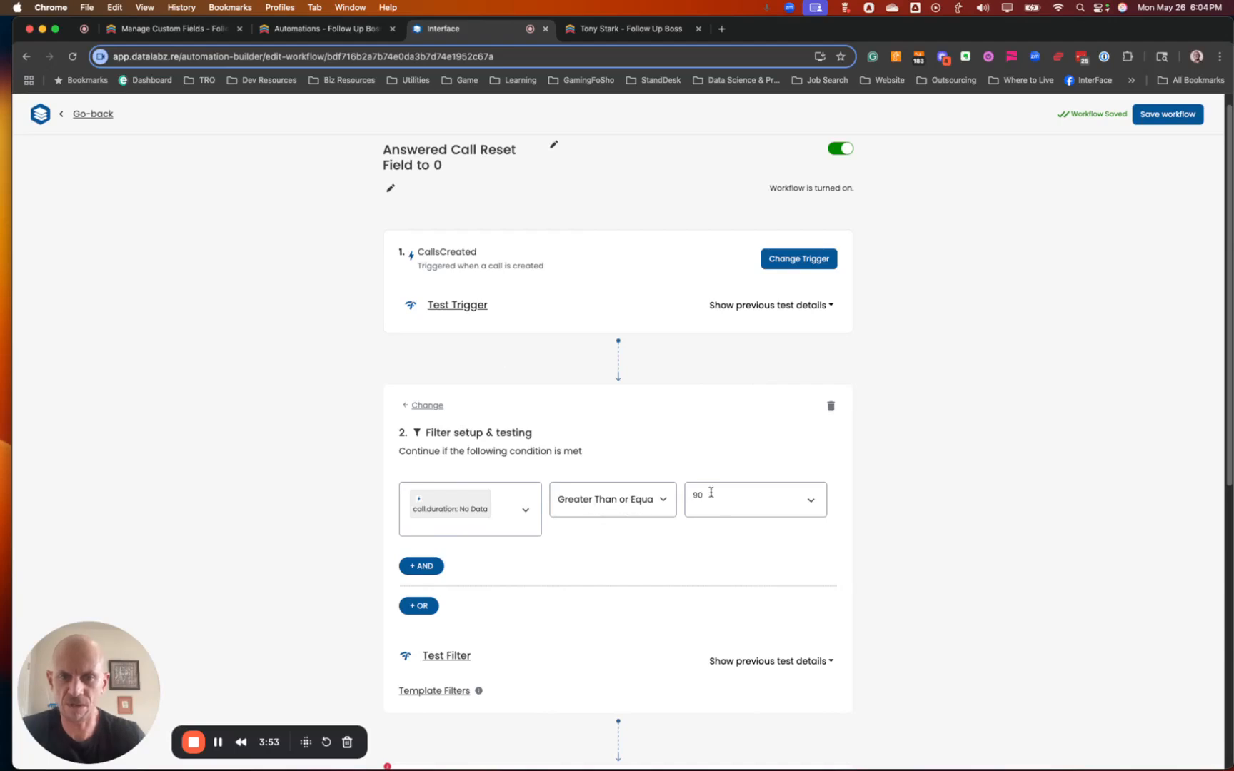
# Expand the Populate Custom Fields step of the reset workflow and examine its custom field name and value.
pyautogui.scroll(-3, 914, 475)
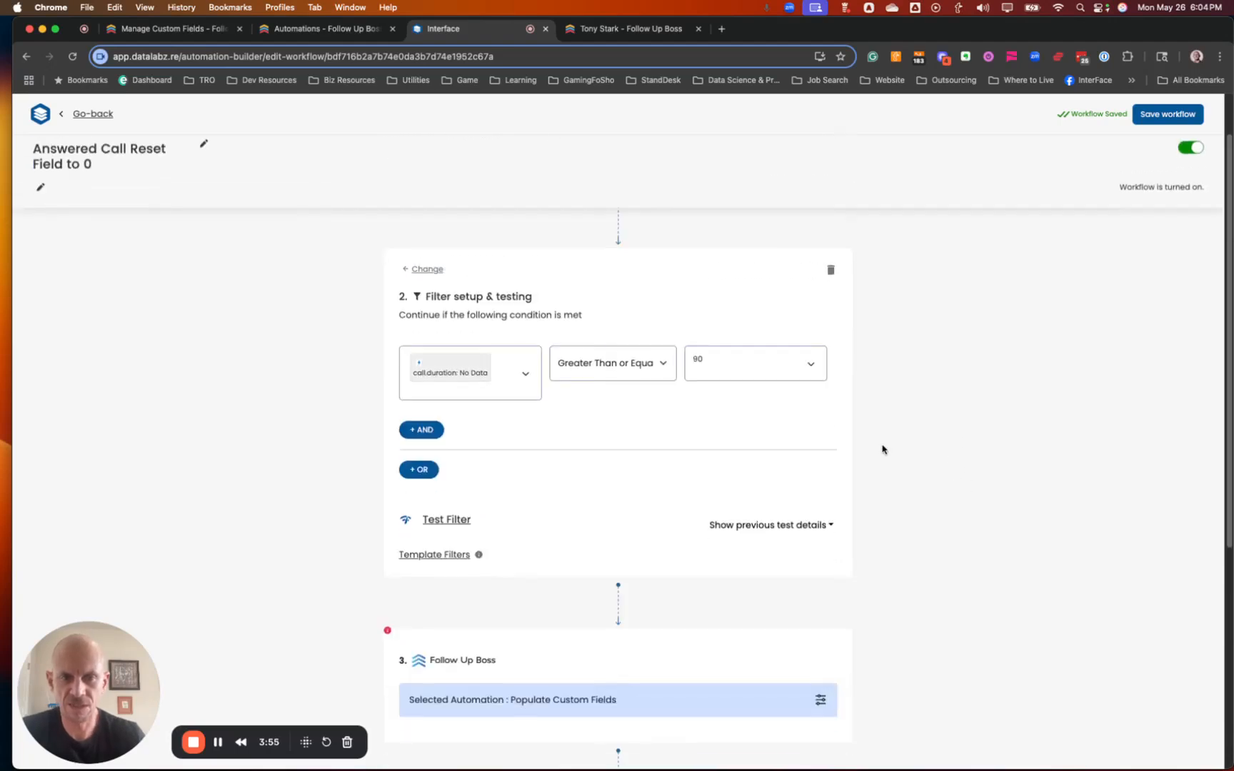
pyautogui.scroll(-5, 868, 376)
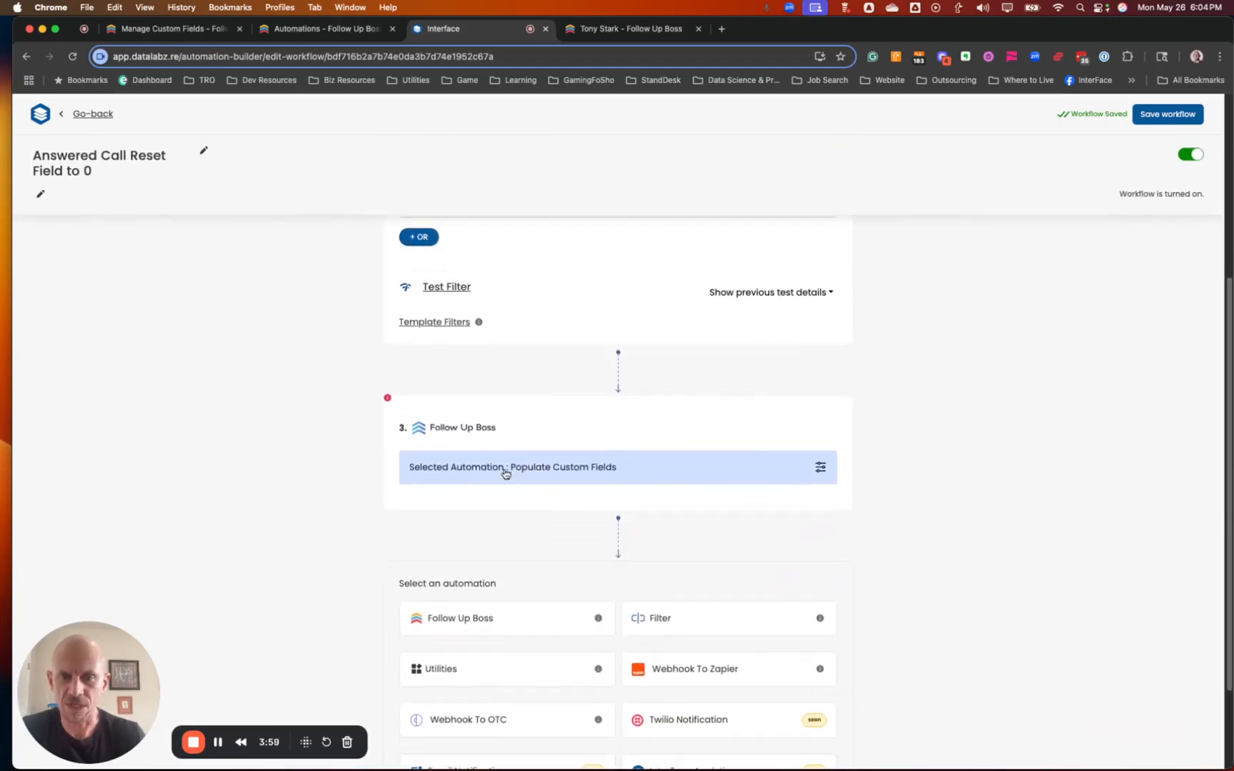
pyautogui.click(504, 471)
pyautogui.scroll(3, 498, 430)
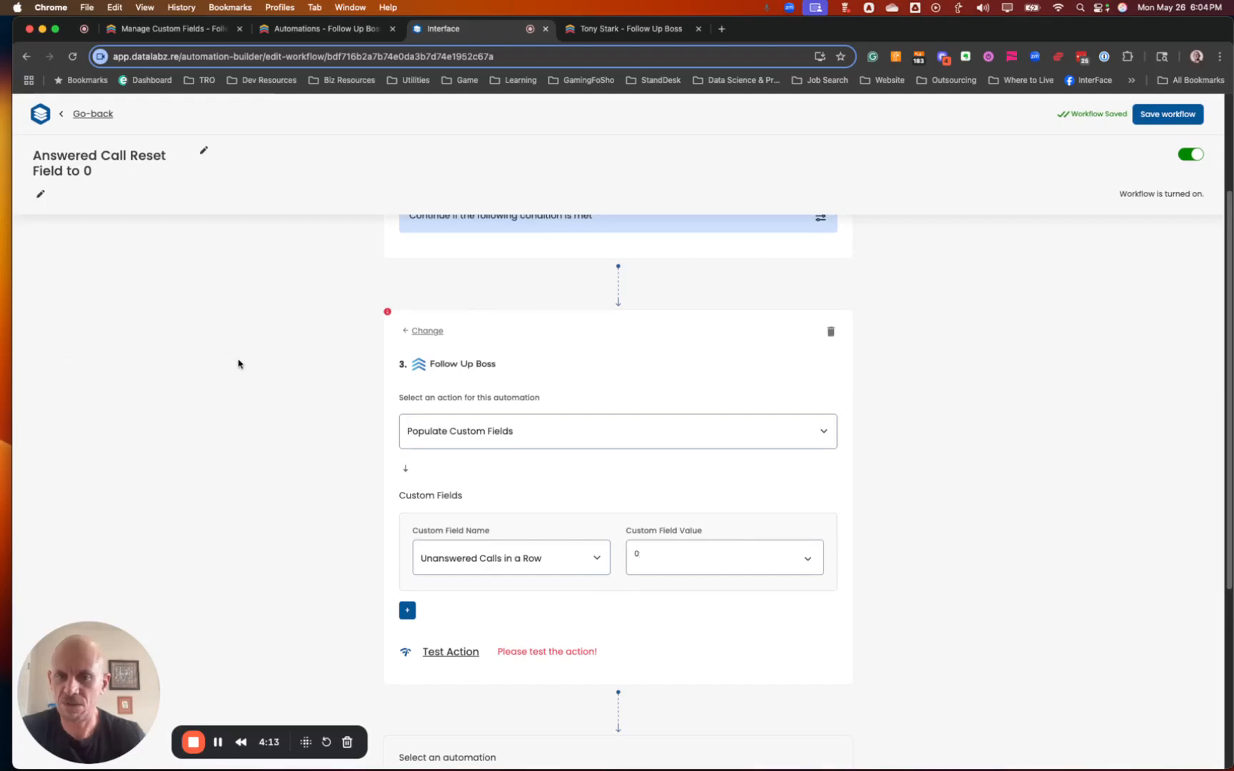
pyautogui.scroll(5, 247, 367)
# Return to the workflow list, open the 10th Unanswered Call Reassign workflow and test its PeopleUpdated trigger.
pyautogui.click(92, 114)
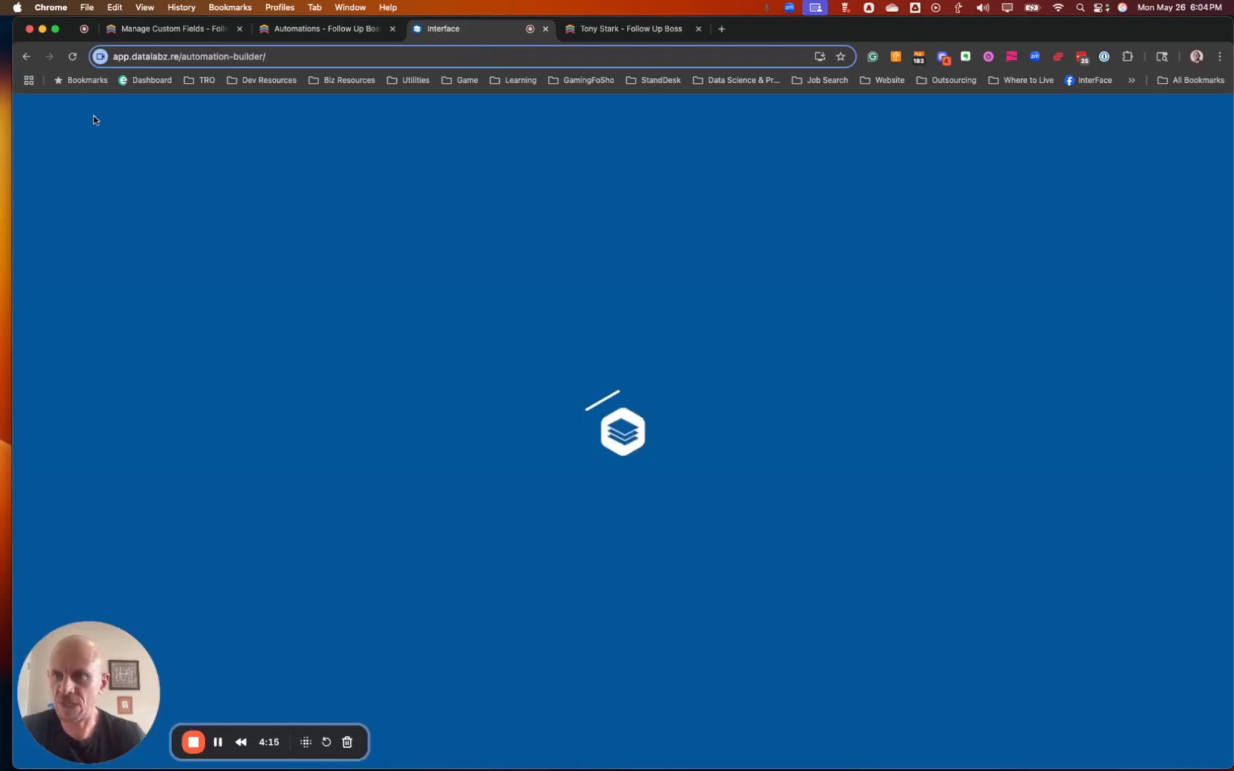
pyautogui.scroll(-3, 235, 421)
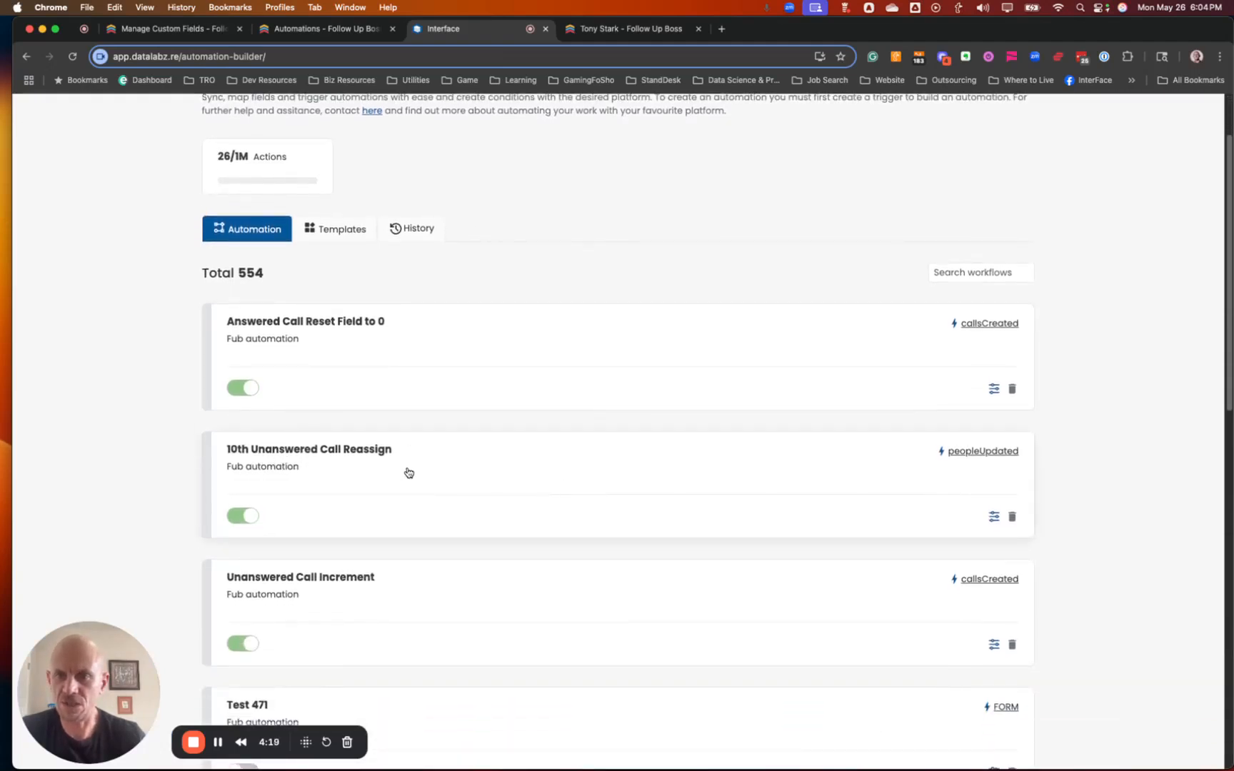
pyautogui.click(337, 460)
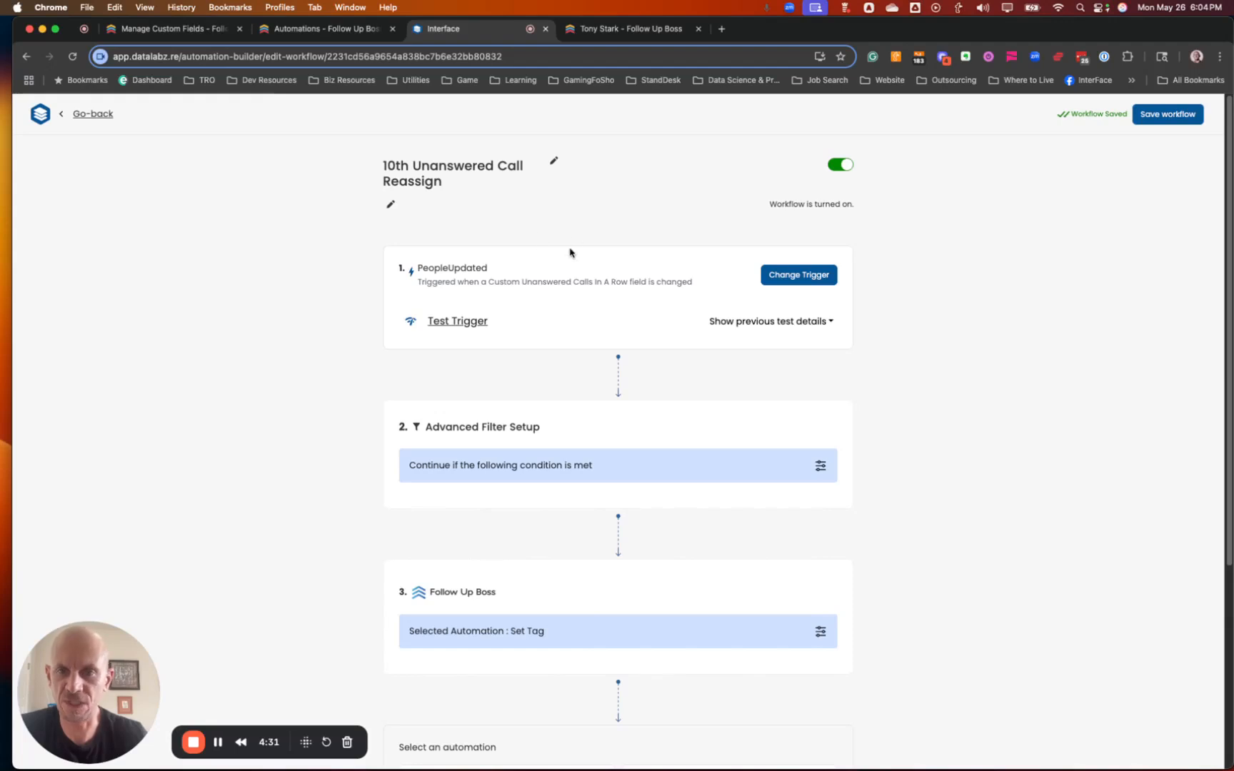
pyautogui.click(464, 324)
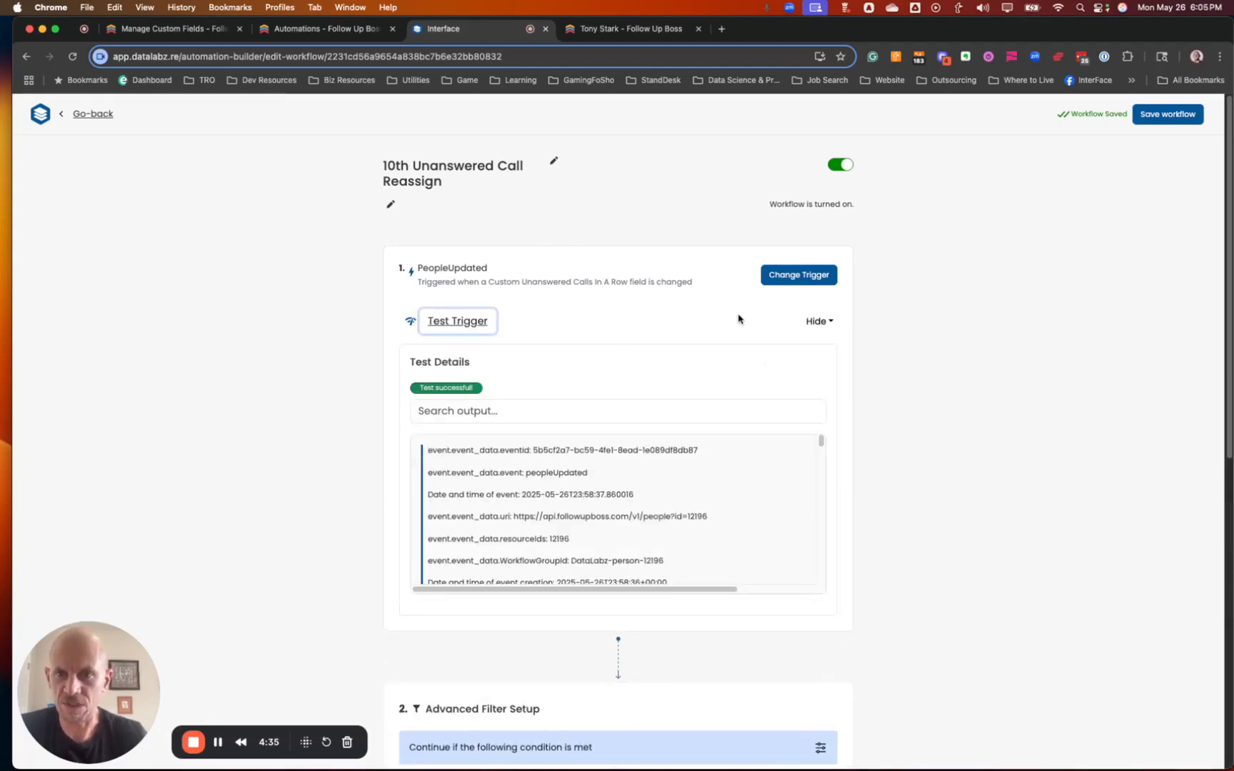
pyautogui.scroll(-3, 368, 429)
pyautogui.scroll(3, 372, 391)
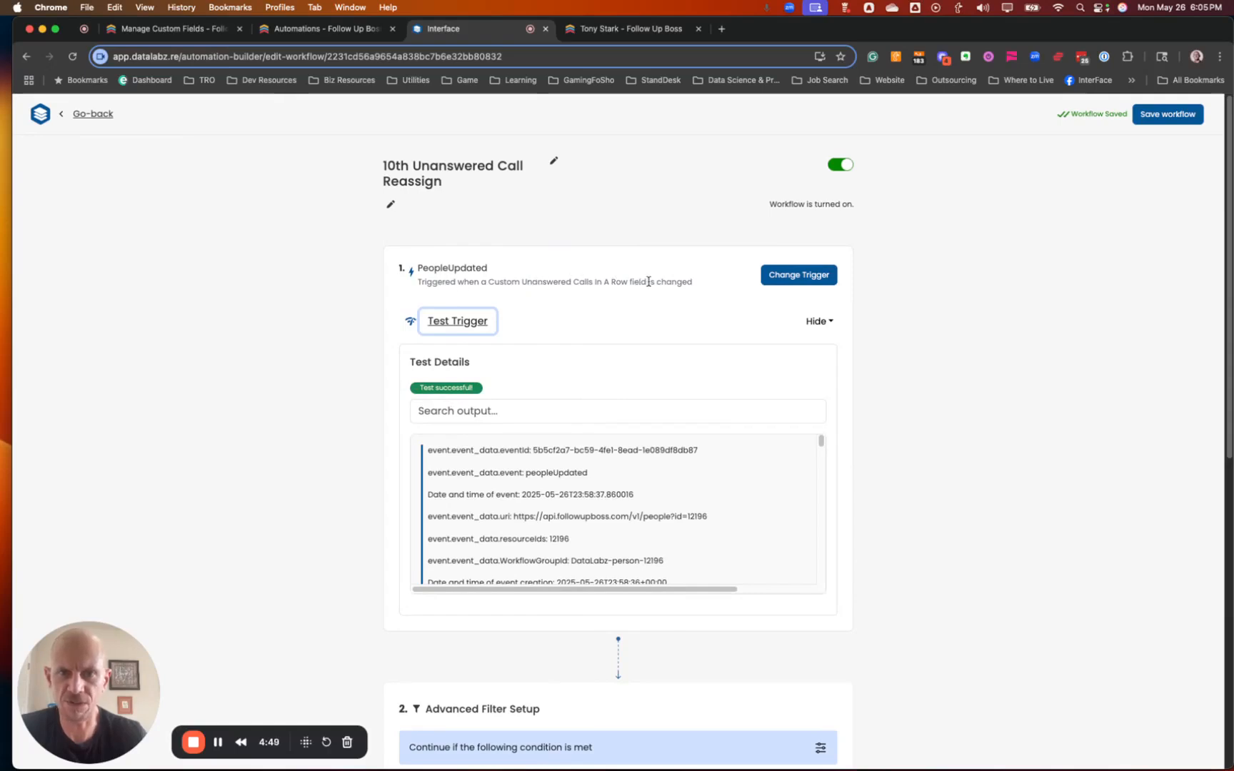
pyautogui.scroll(-1, 956, 358)
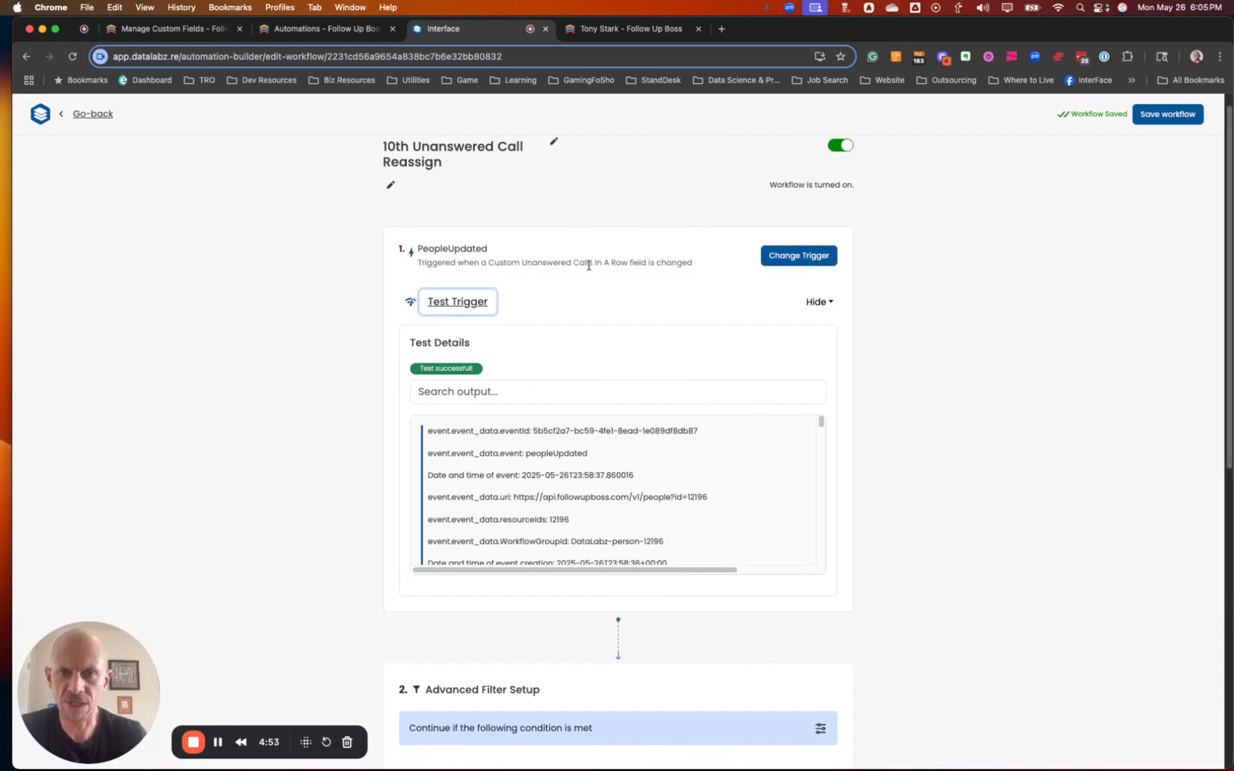
pyautogui.scroll(-1, 669, 388)
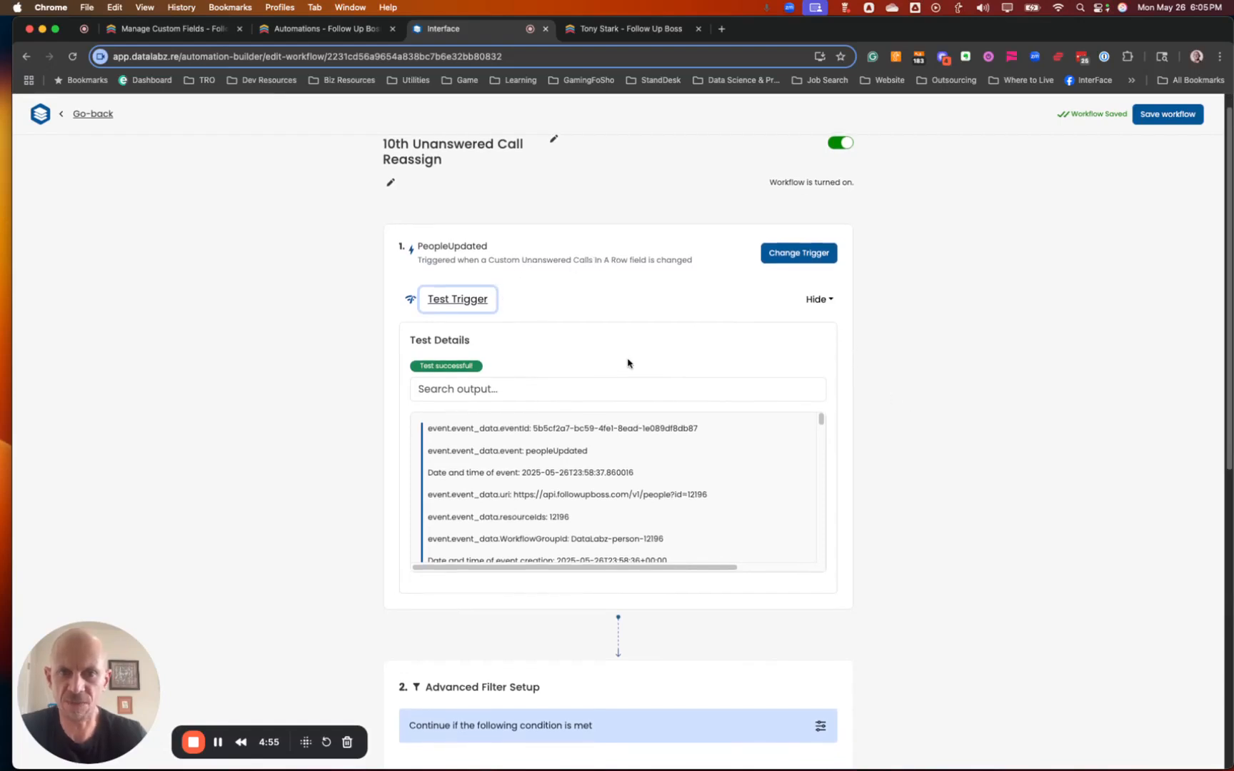
# Expand the Advanced Filter step of the 10th Unanswered Call Reassign workflow and examine its unanswered calls condition.
pyautogui.scroll(-5, 929, 357)
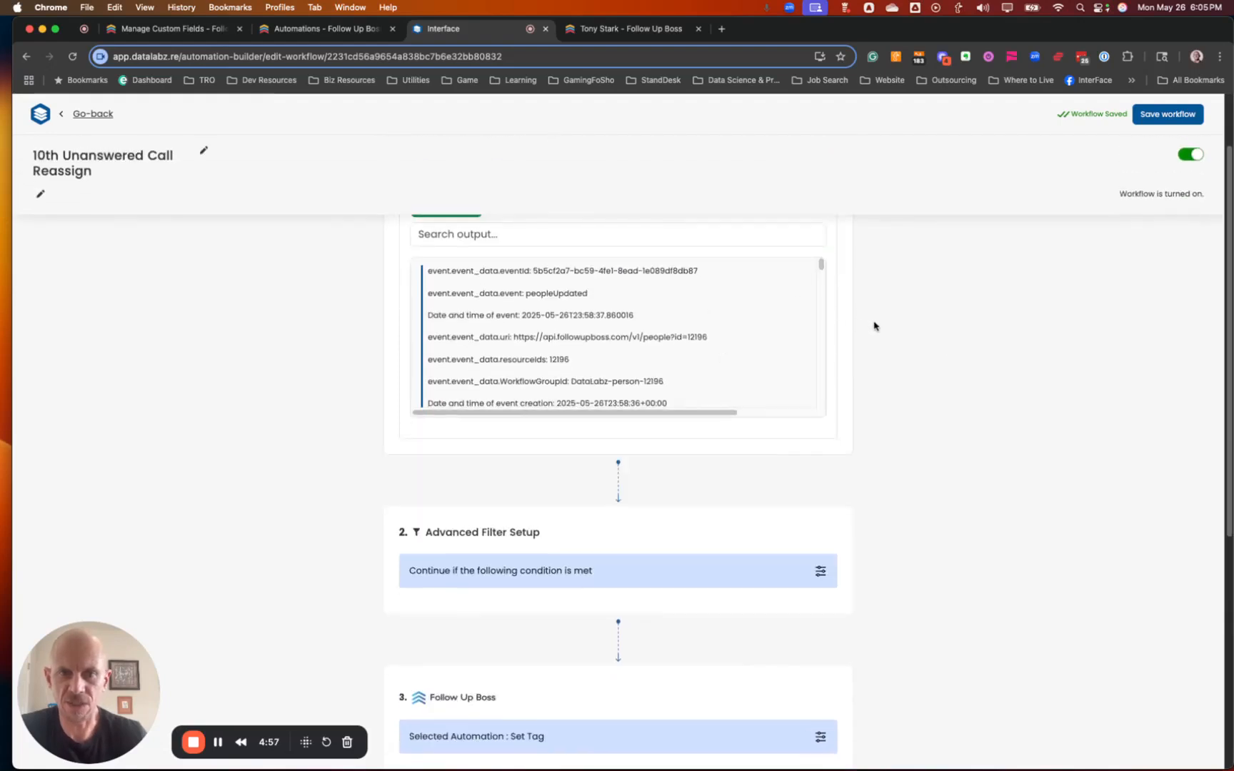
pyautogui.scroll(-1, 874, 328)
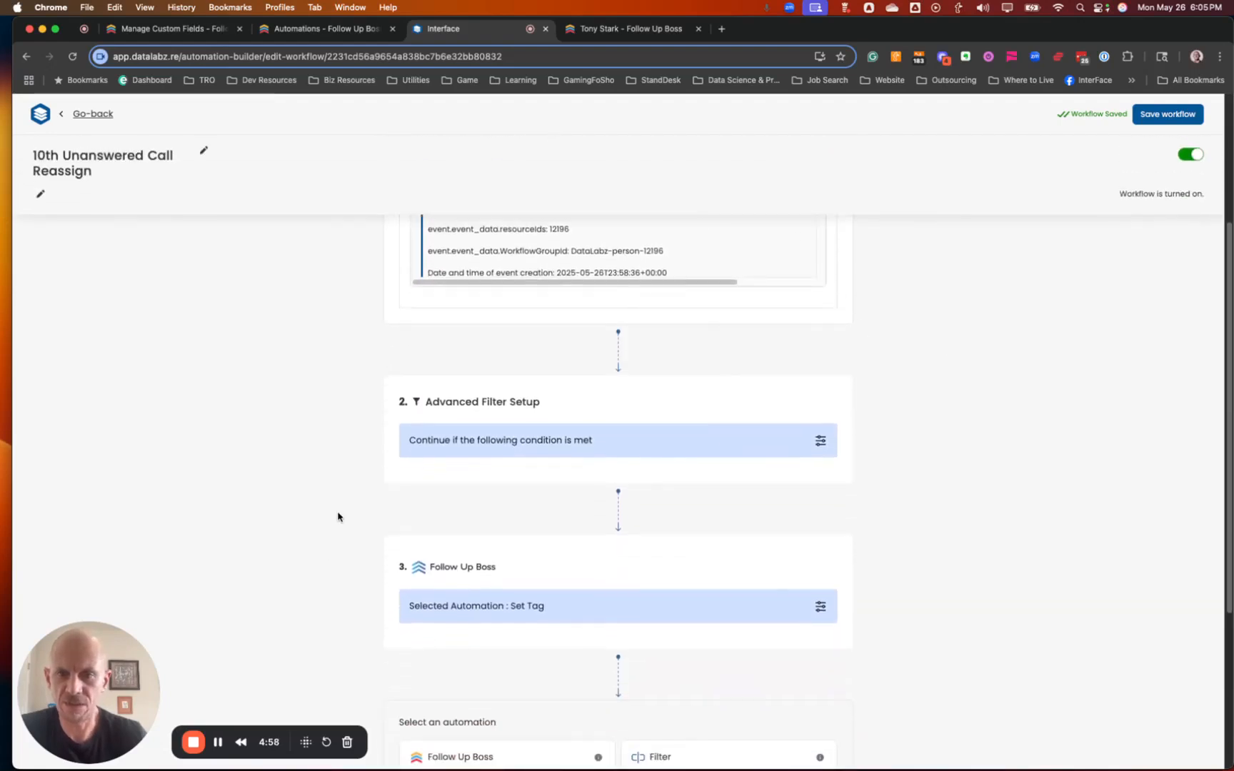
pyautogui.click(537, 443)
pyautogui.scroll(3, 502, 474)
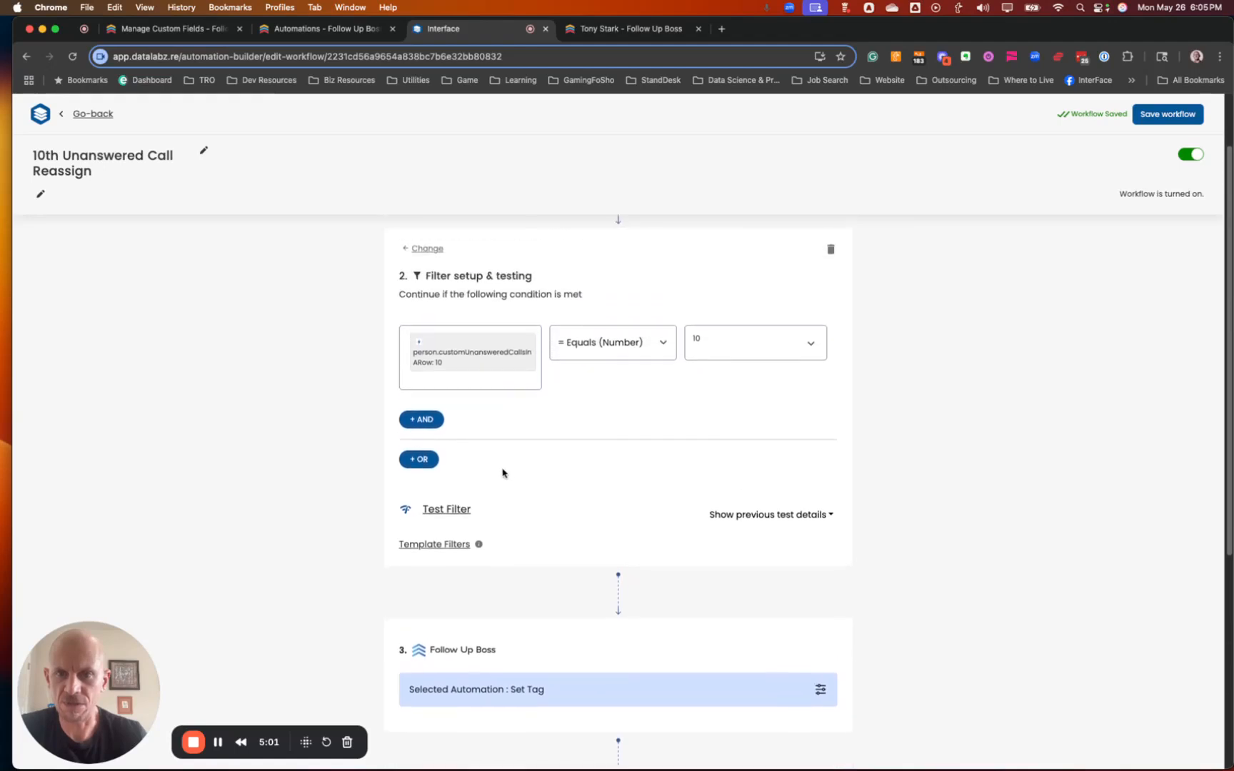
pyautogui.scroll(3, 503, 471)
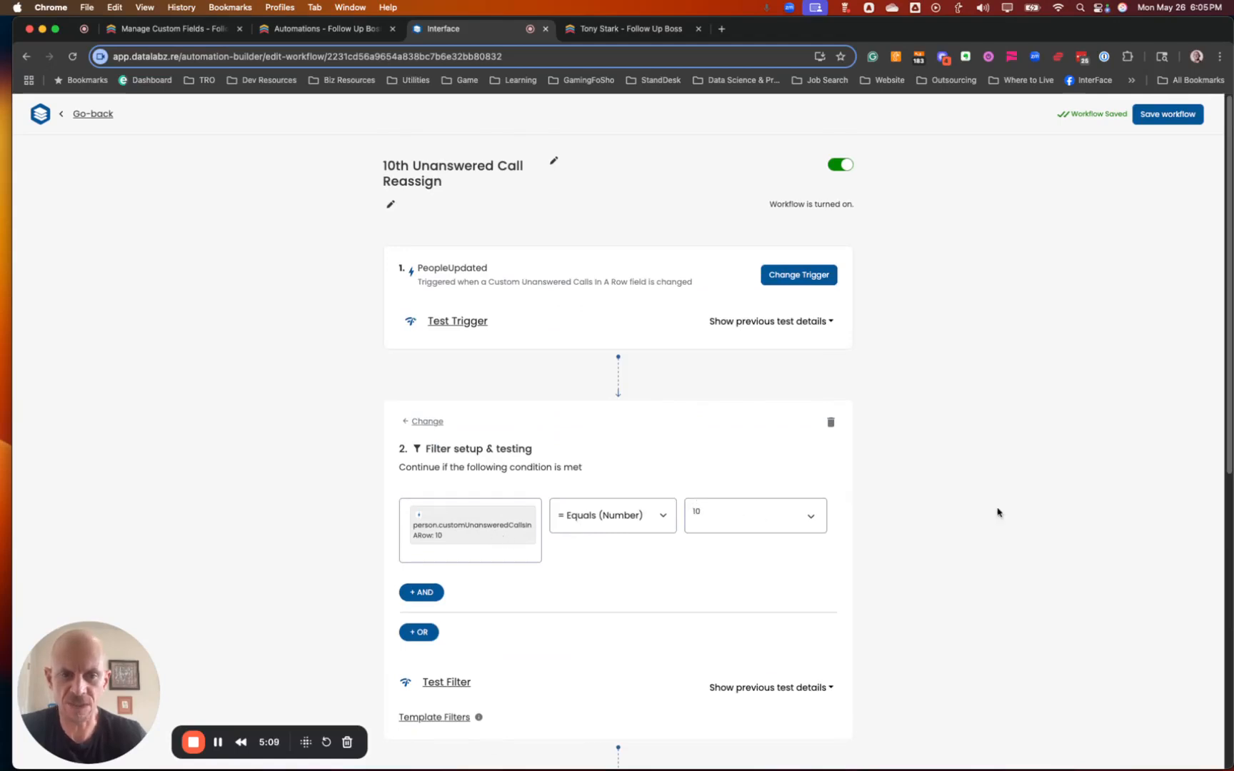
# Expand the Set Tag step of the 10th Unanswered Call Reassign workflow and examine its tag name.
pyautogui.scroll(-5, 923, 501)
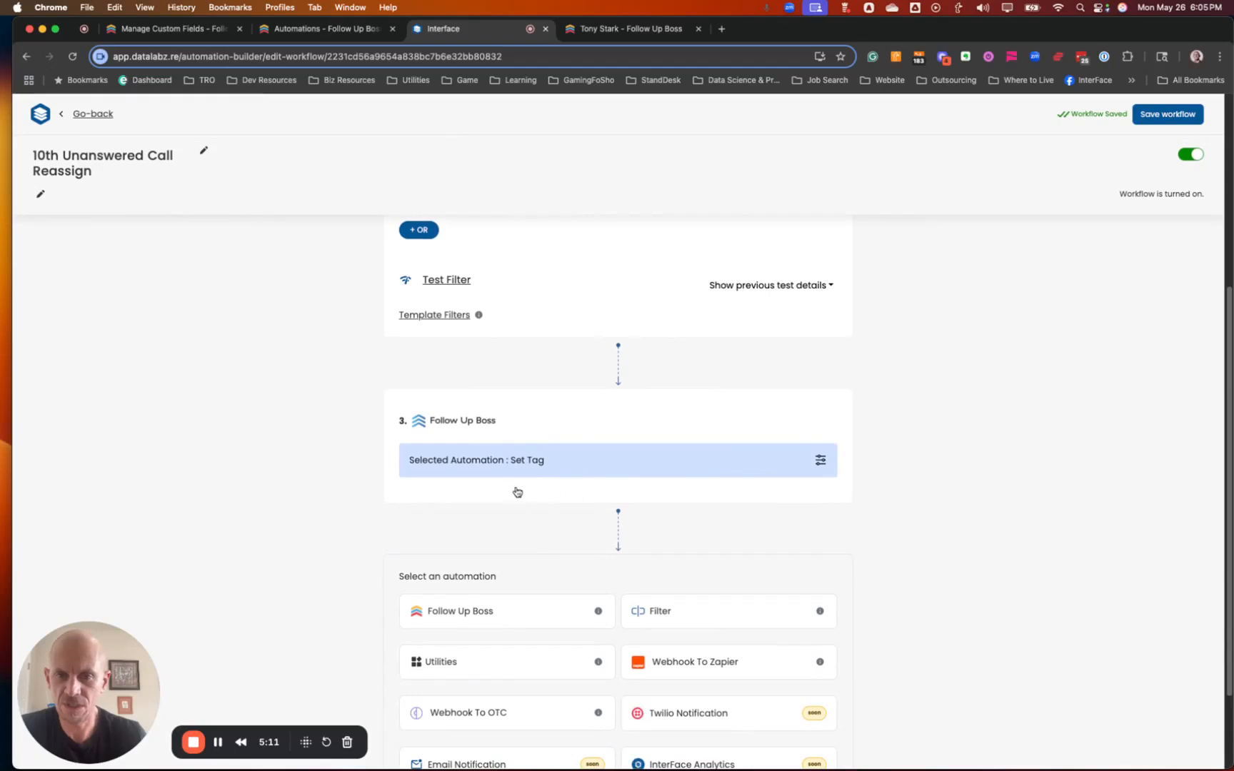
pyautogui.click(523, 463)
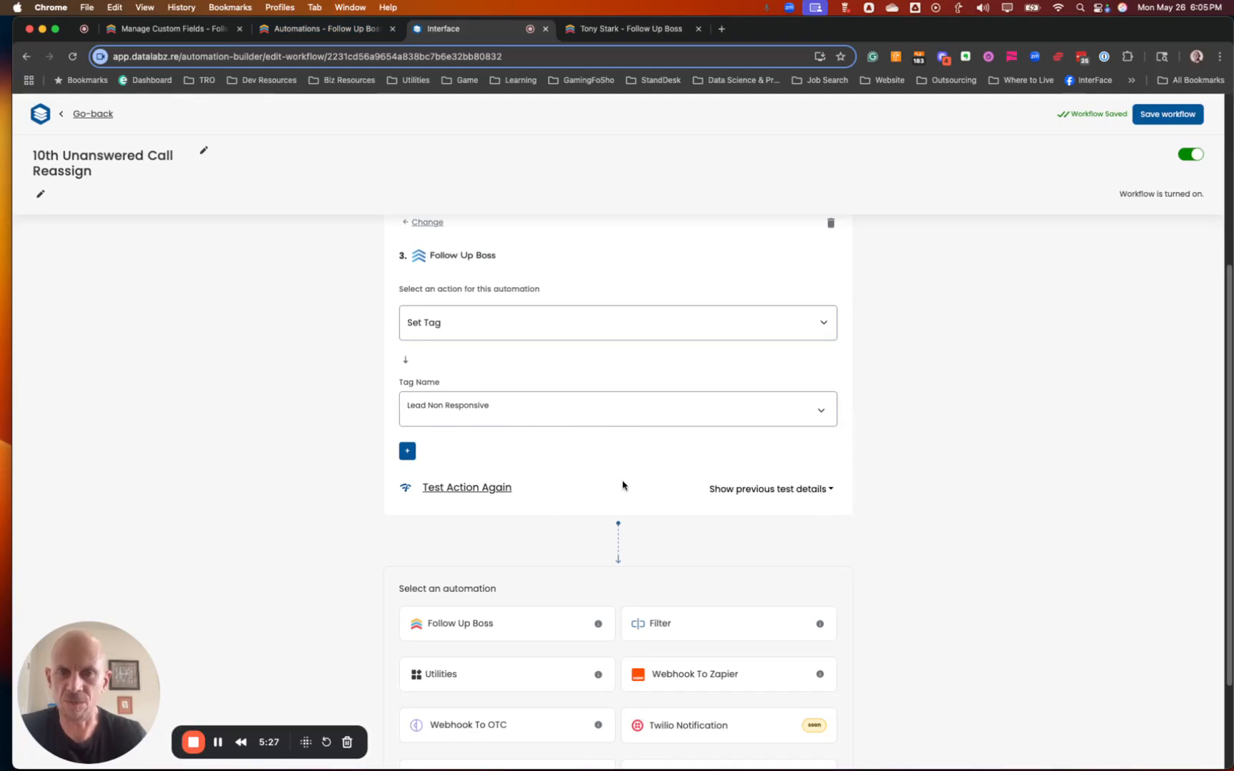
pyautogui.scroll(1, 864, 495)
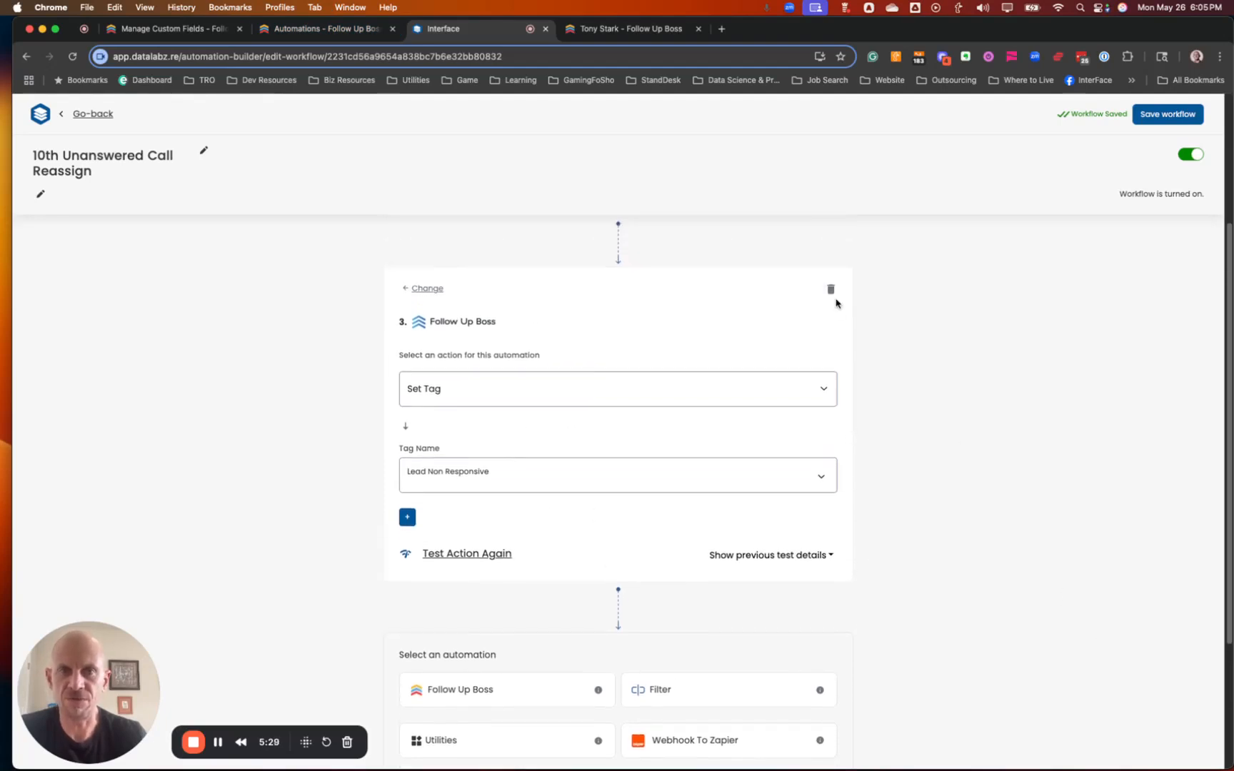
# Switch to the test lead's Follow Up Boss record and log a call with the note "test".
pyautogui.click(619, 31)
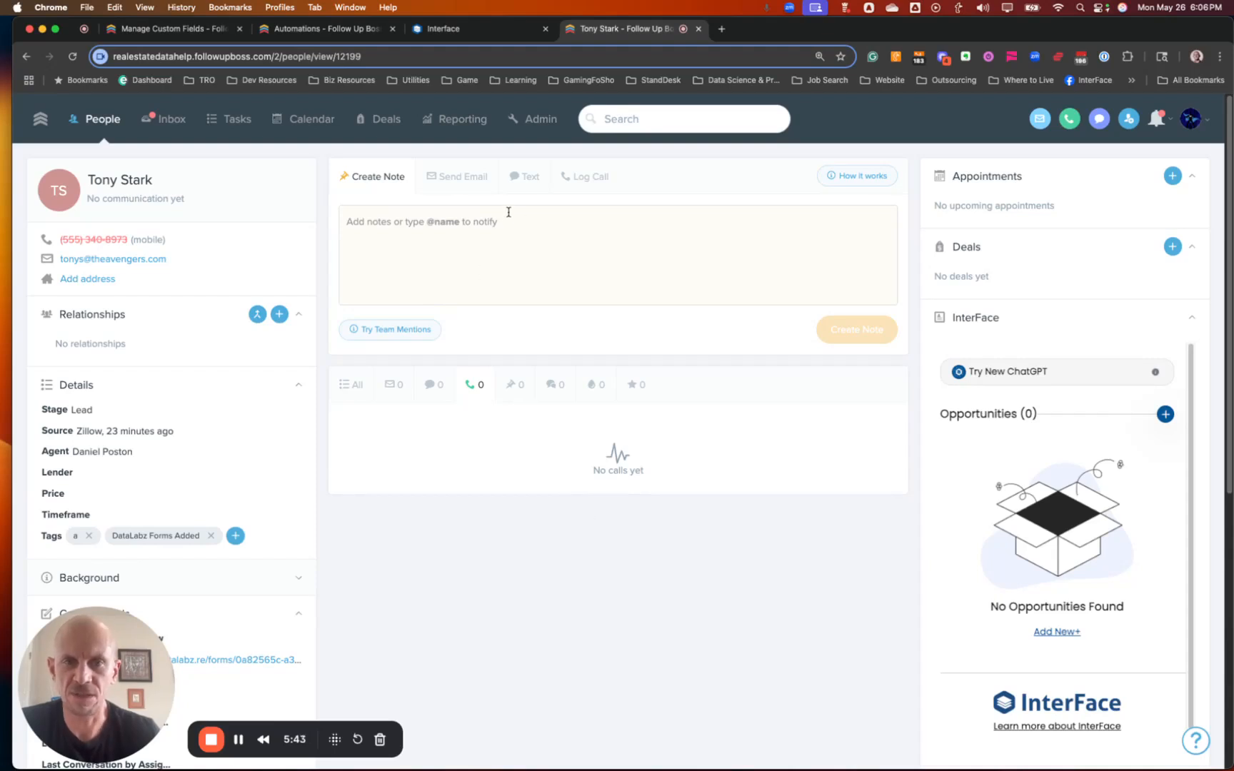
pyautogui.click(596, 178)
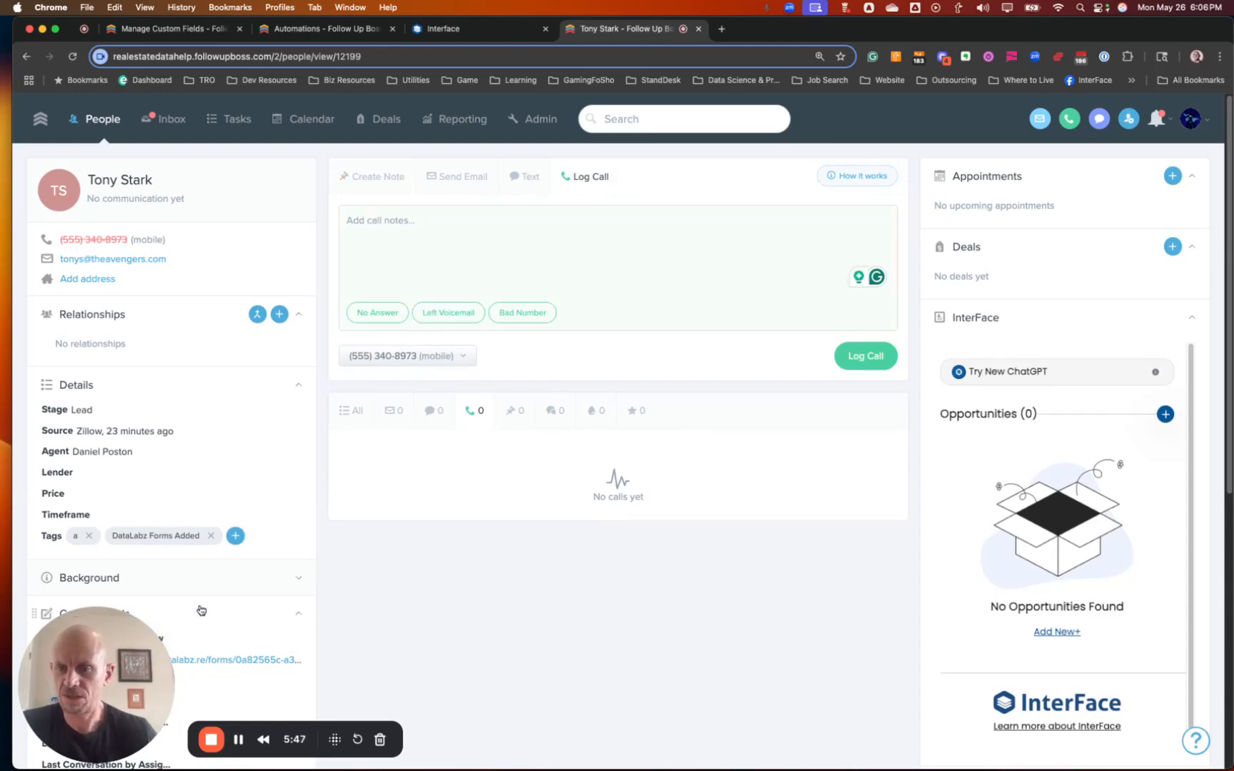
pyautogui.scroll(-6, 193, 618)
pyautogui.scroll(5, 212, 595)
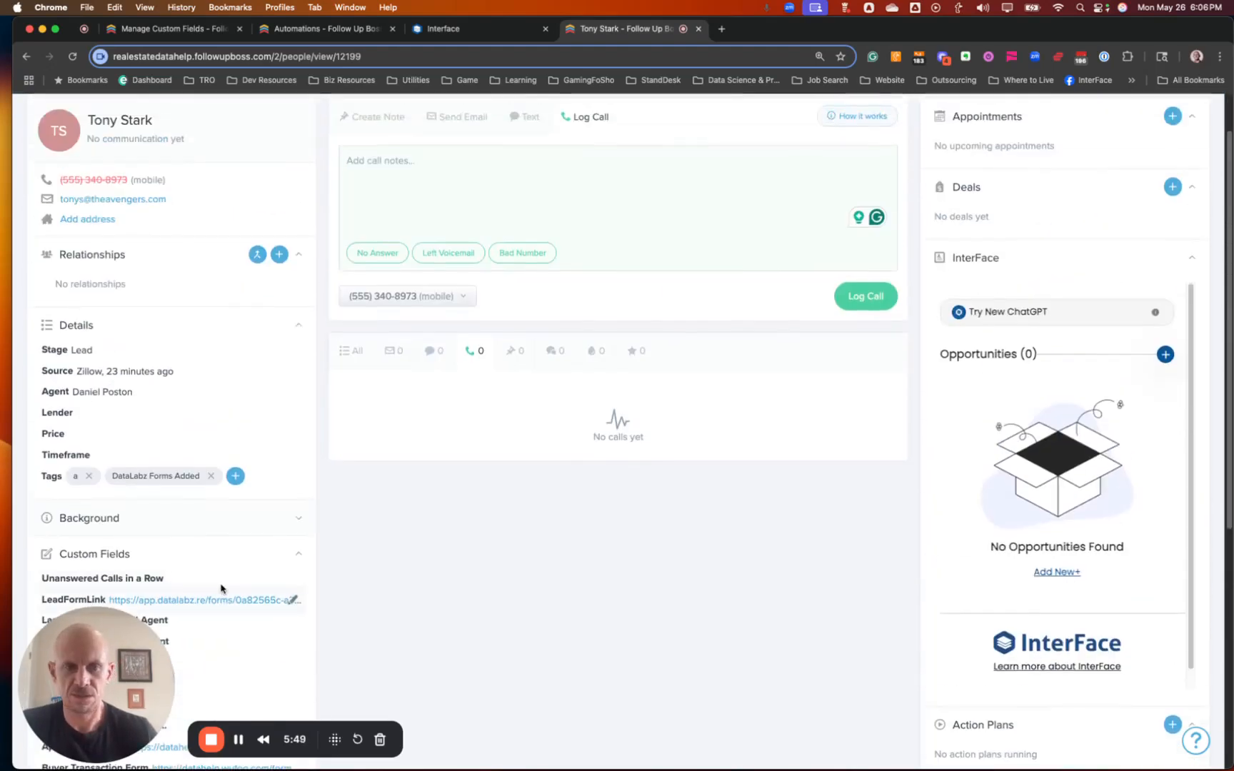
pyautogui.scroll(-1, 419, 354)
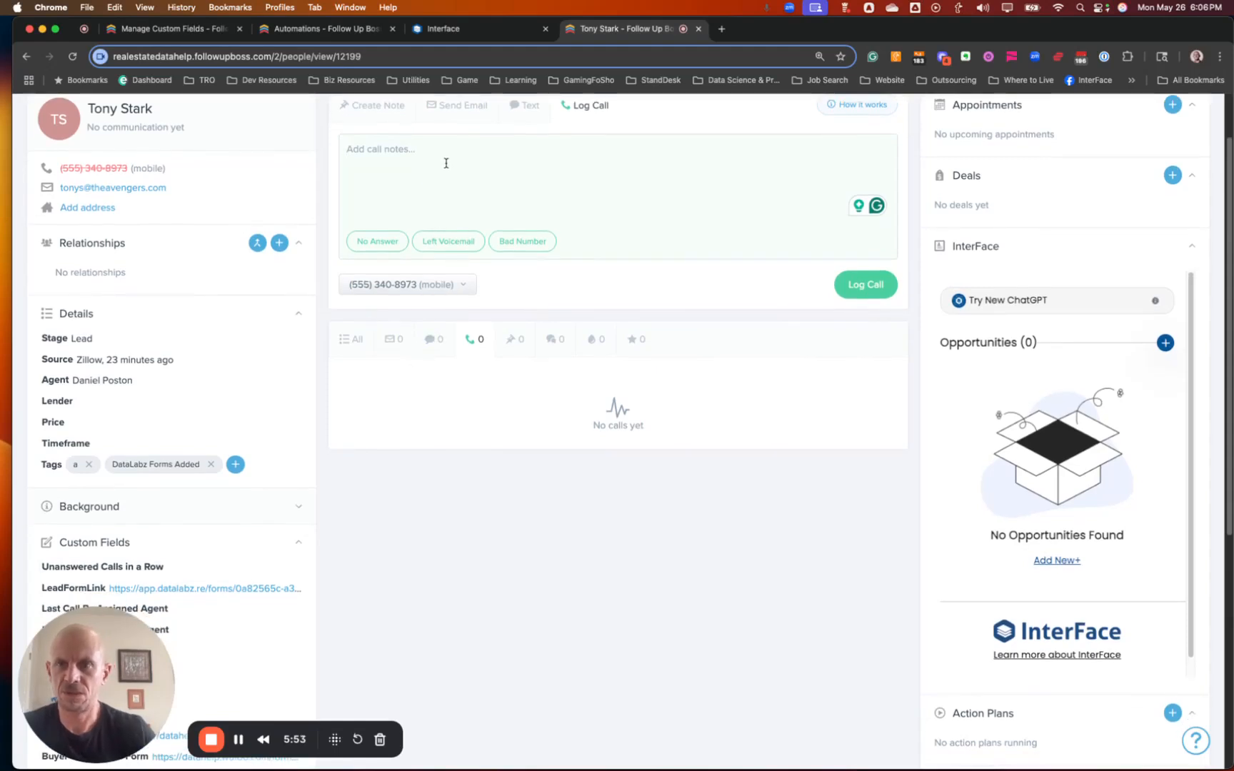
pyautogui.write('test')
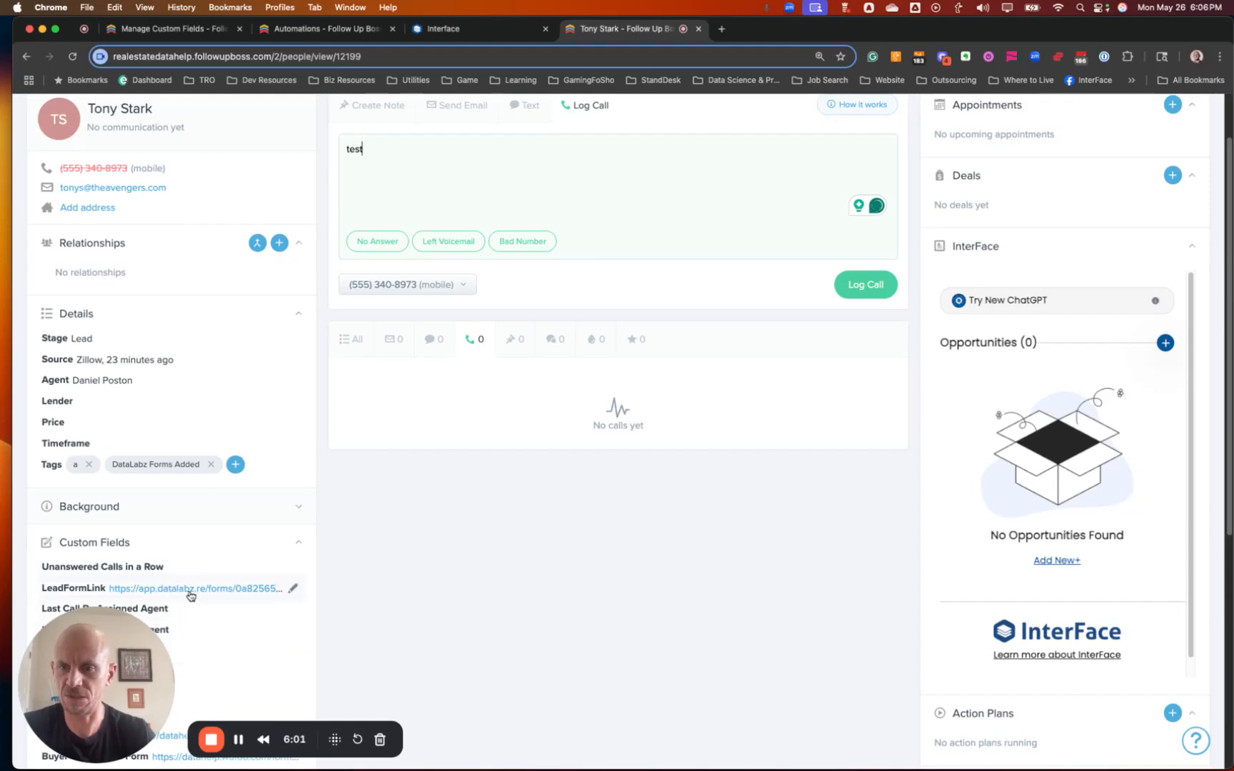
pyautogui.click(868, 284)
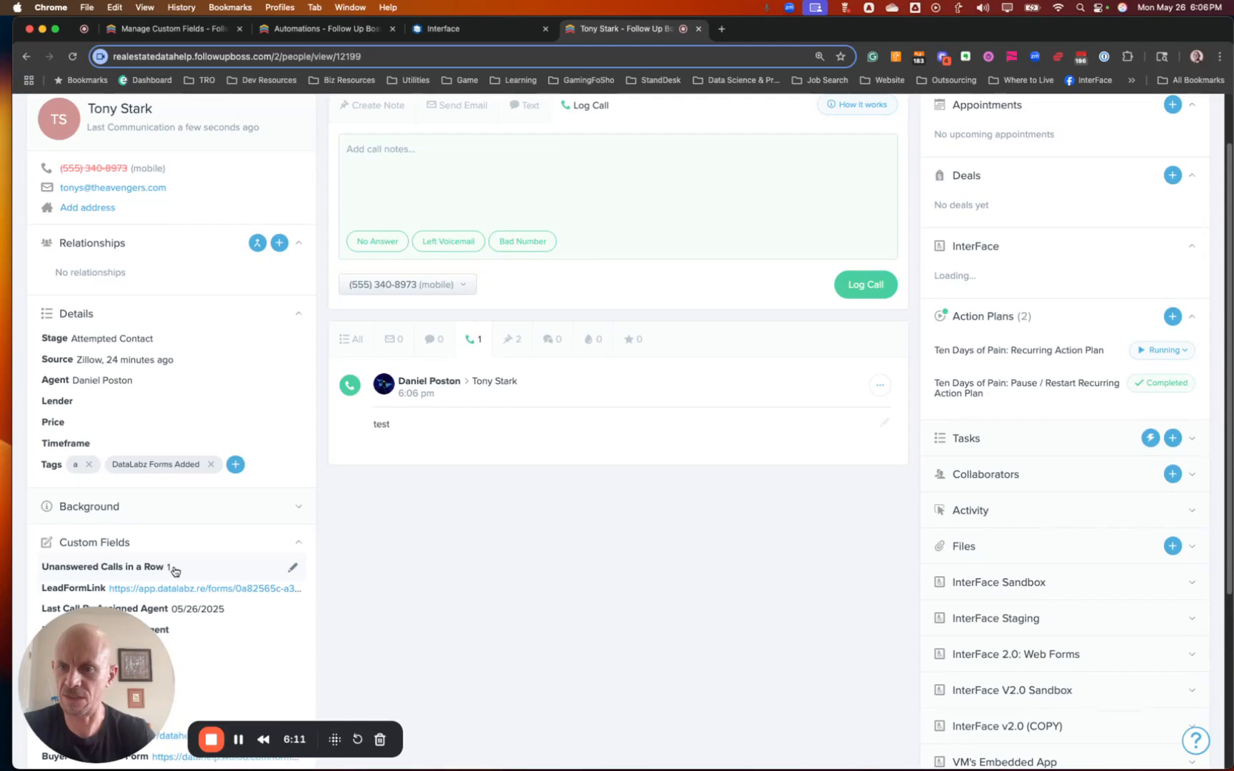
# Log a second call on the lead with the note "Test 2".
pyautogui.click(562, 160)
pyautogui.write('Test 2')
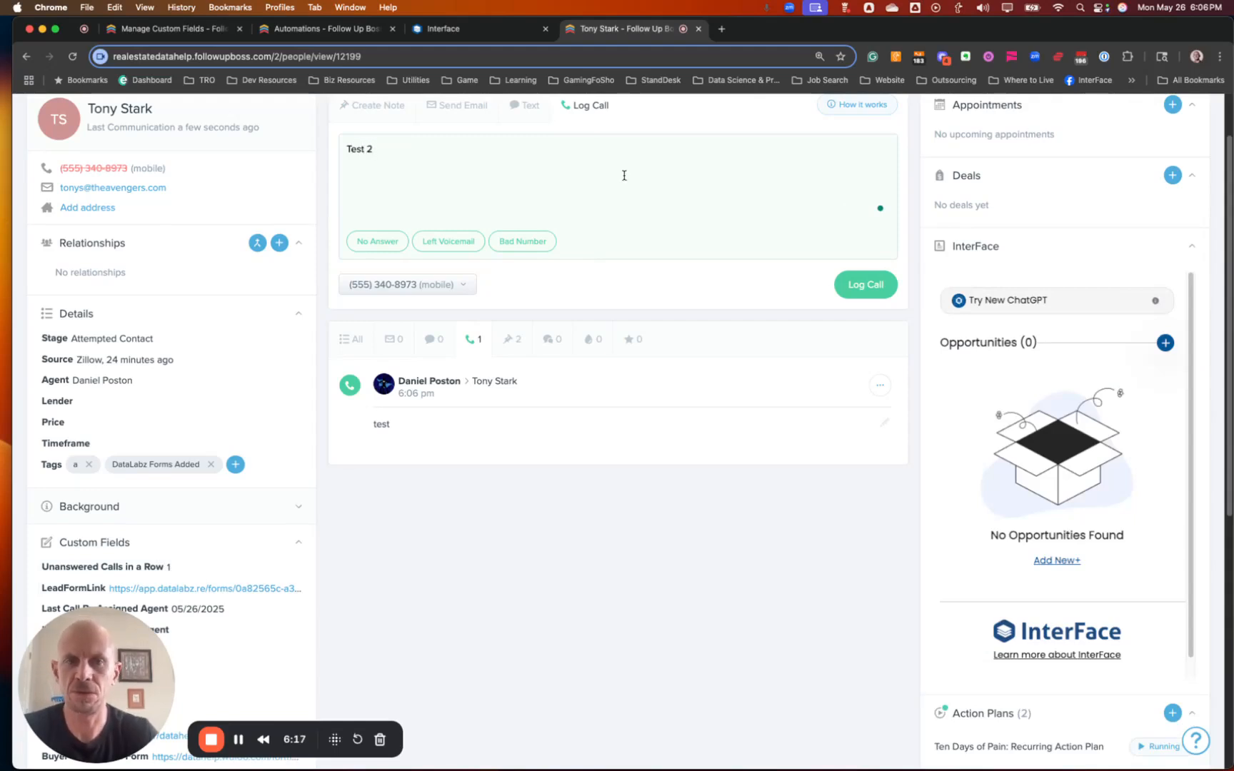
pyautogui.click(866, 286)
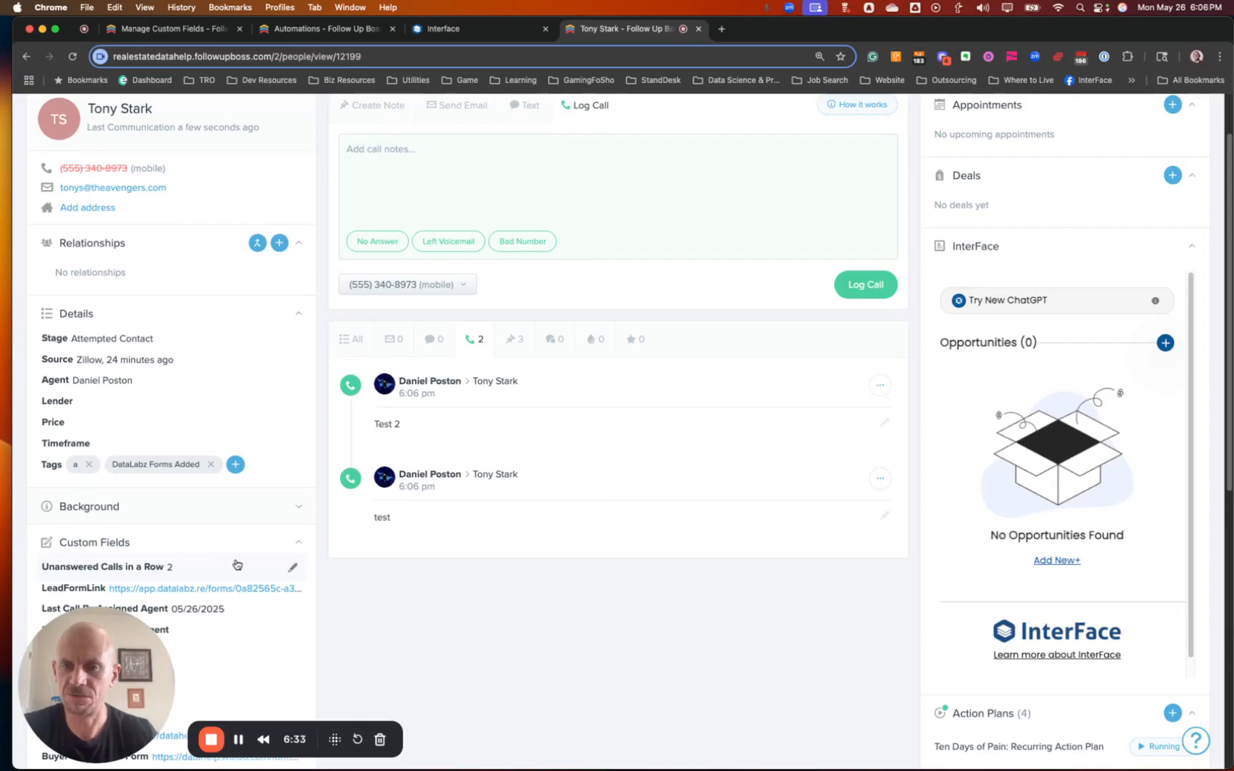
# Set the lead's Unanswered Calls in a Row custom field to 10, save it and check the lead's tags and assigned agent.
pyautogui.click(292, 569)
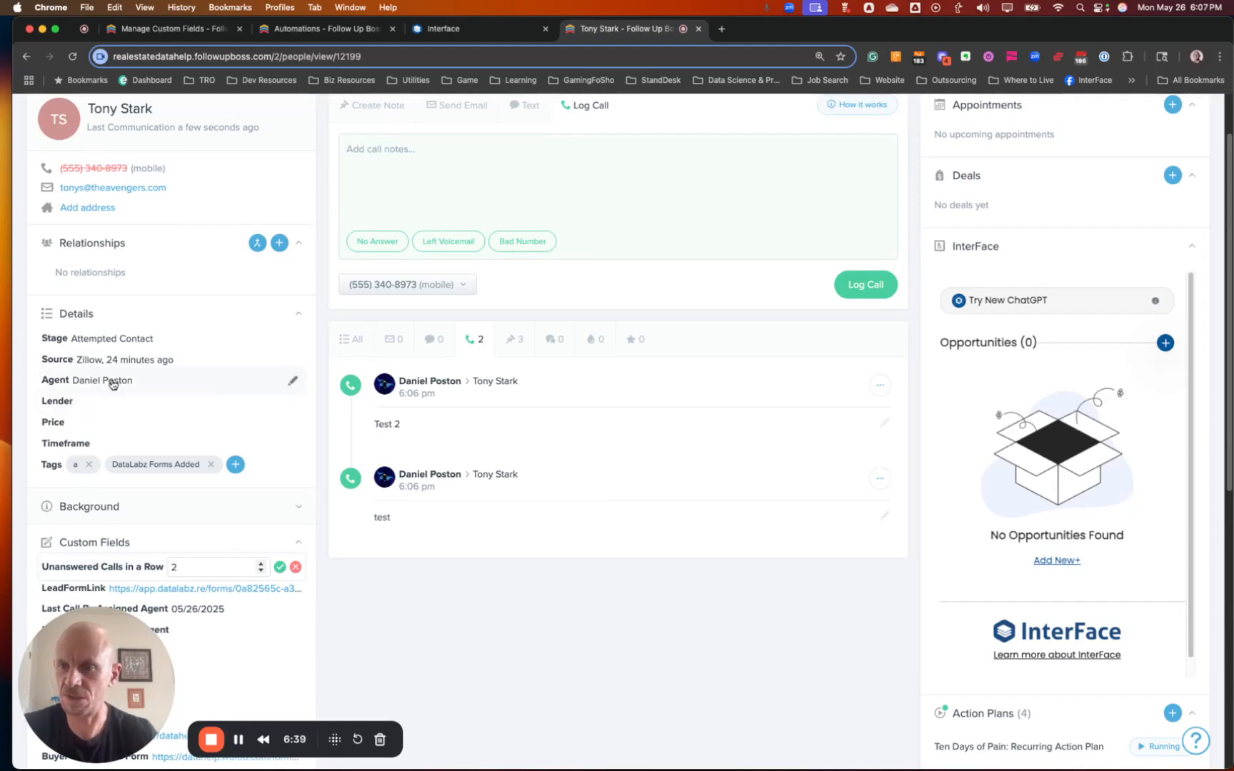
pyautogui.moveTo(180, 565); pyautogui.dragTo(170, 566)
pyautogui.write('10')
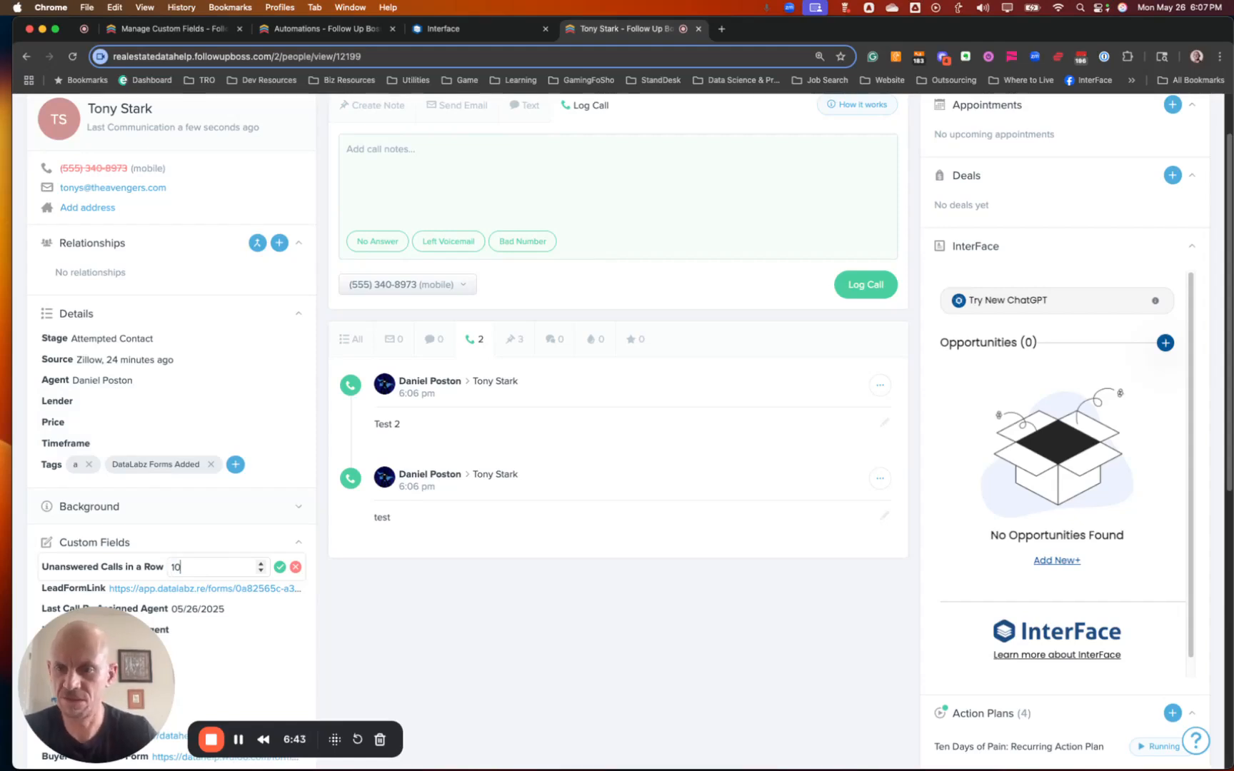
pyautogui.click(279, 566)
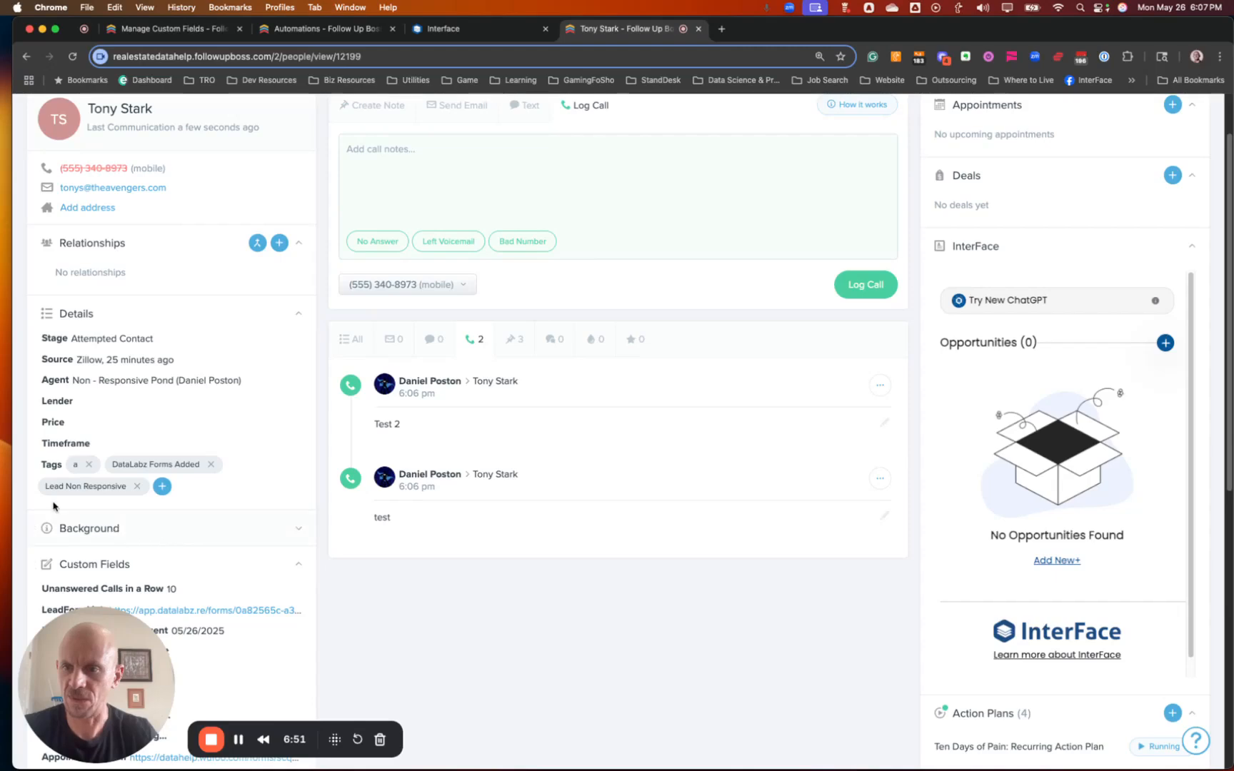
pyautogui.moveTo(62, 493)
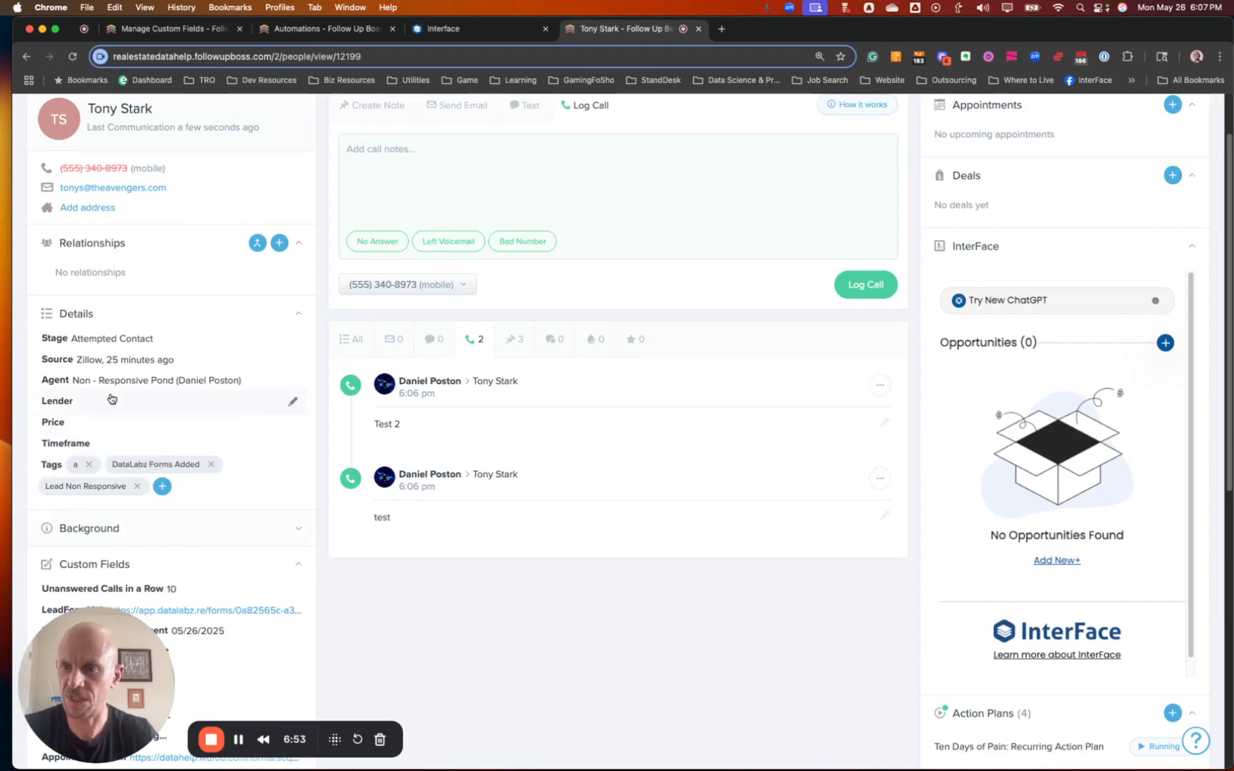